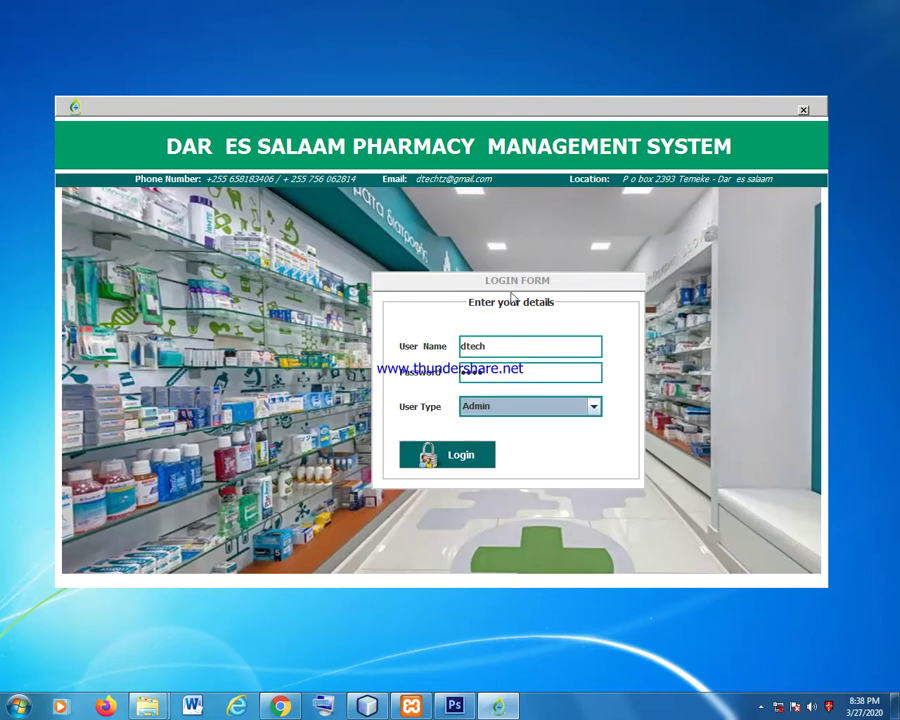
Sign in as Admin and dismiss the Windows colour-scheme prompt.
click(466, 460)
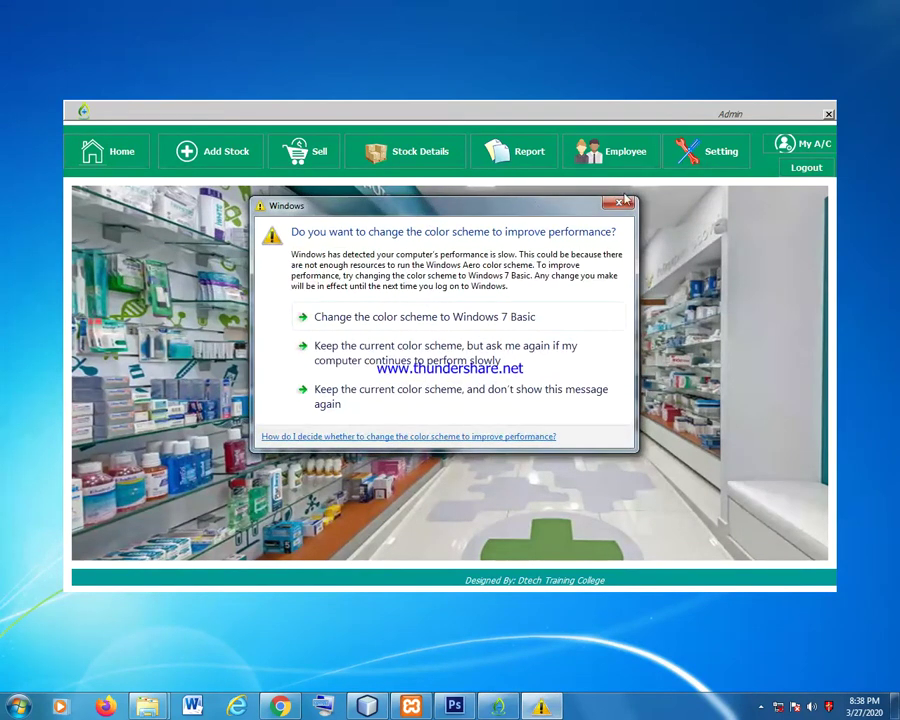
click(626, 205)
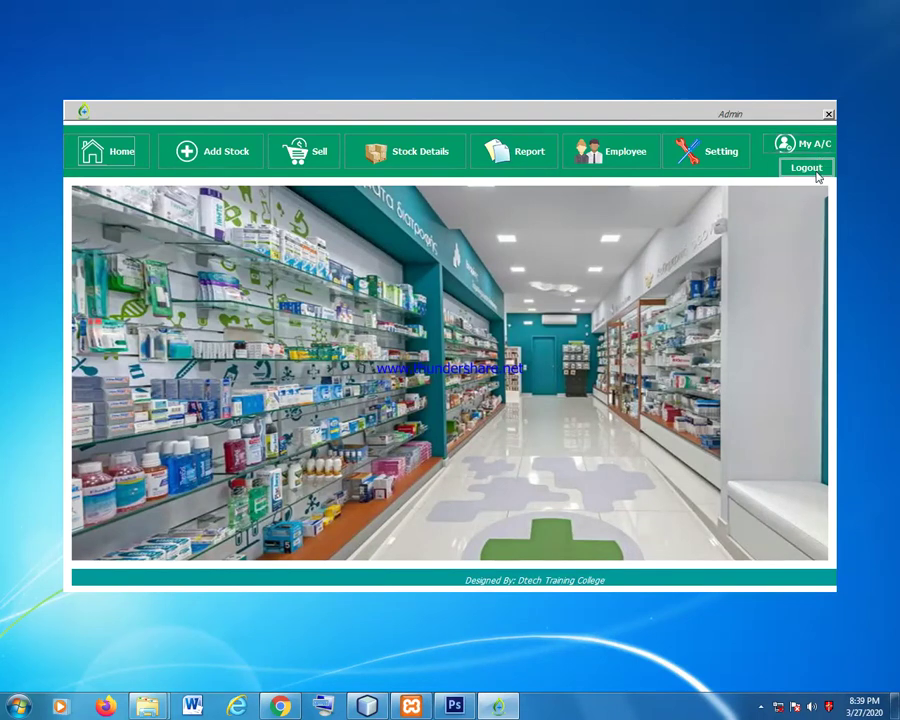
Open the Add New Medicine form for product MD011.
click(233, 160)
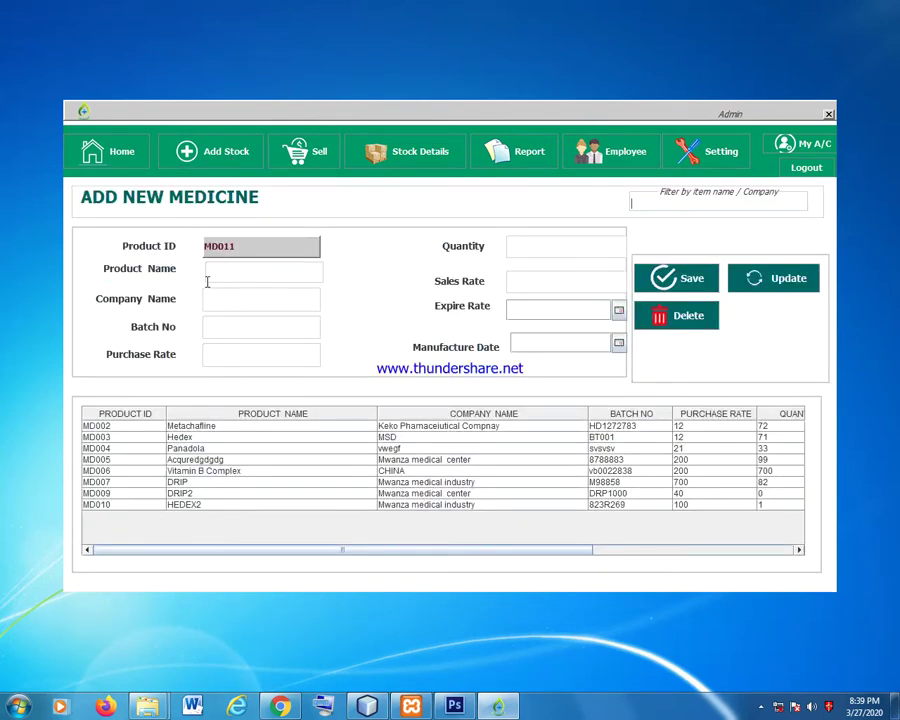
drag(336, 550, 648, 571)
drag(543, 550, 297, 551)
drag(426, 551, 311, 549)
Enter HEDEX4 as the product name, ignoring the autocomplete suggestions.
click(240, 273)
key(BackSpace)
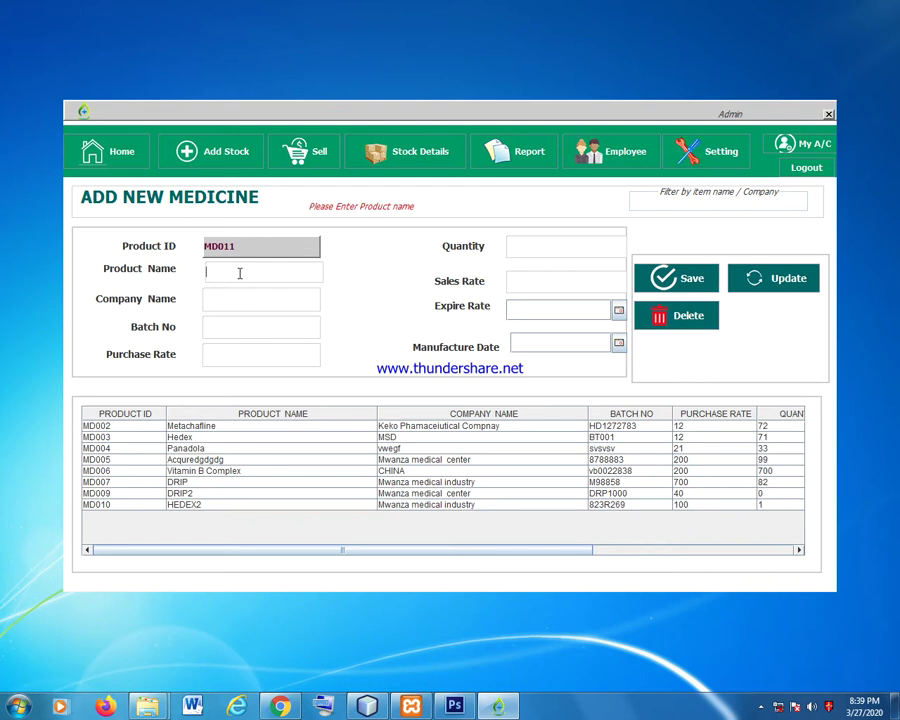
text(H)
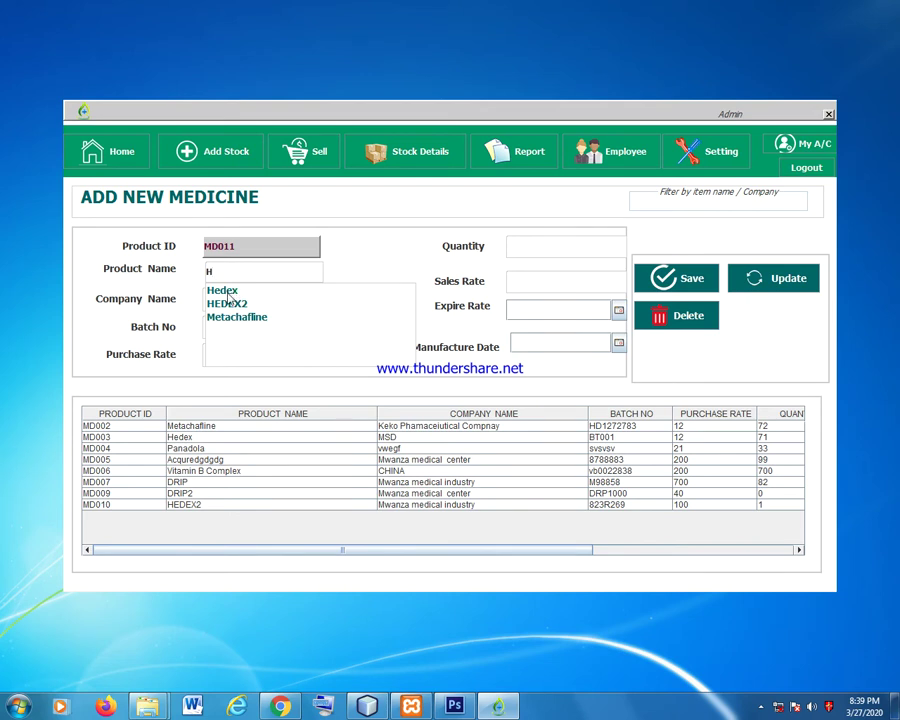
click(229, 292)
key(BackSpace)
key(BackSpace)
key(BackSpace)
key(BackSpace)
key(BackSpace)
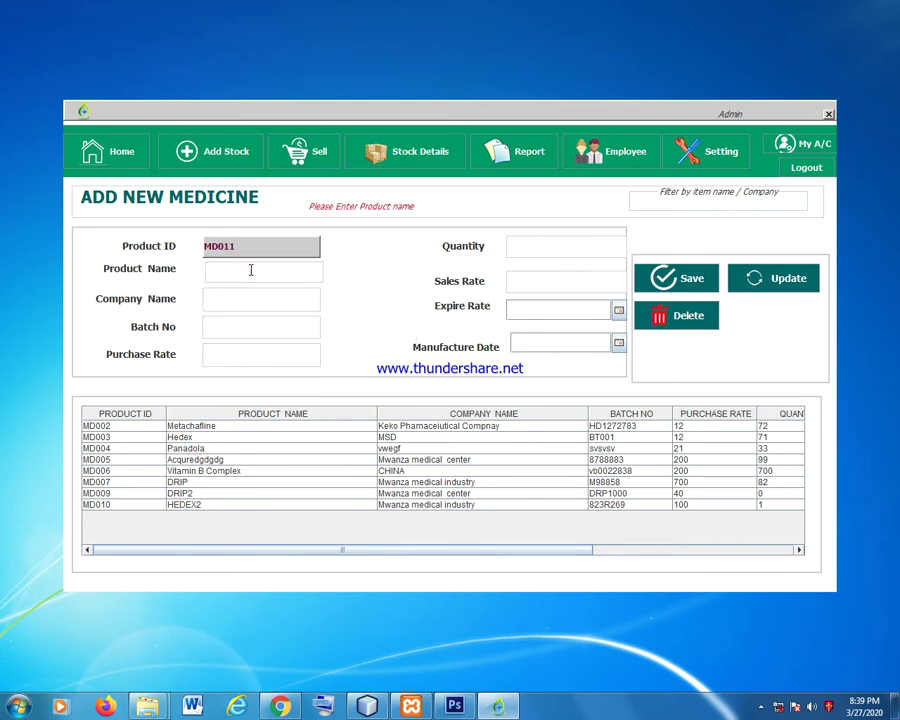
text(HEDEX4)
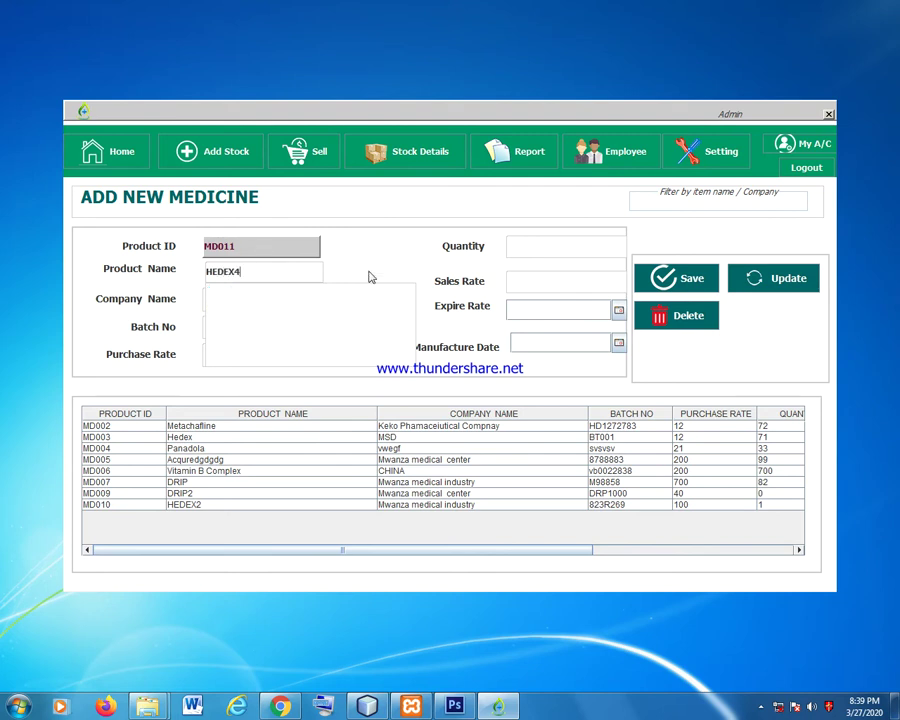
click(350, 272)
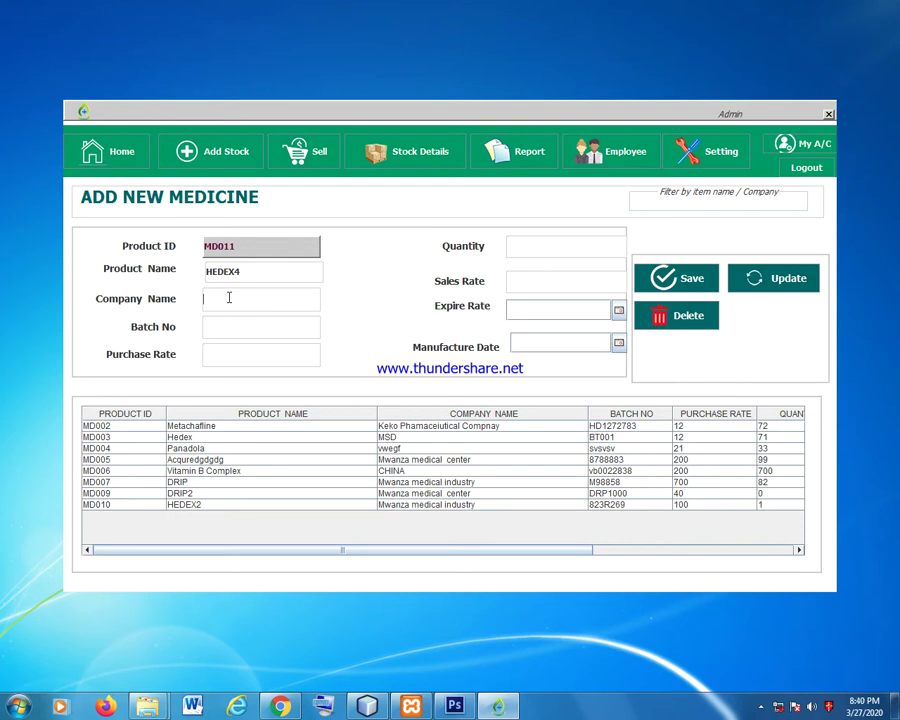
Enter company name DAR and batch number BY777373.
click(229, 297)
text(MWA)
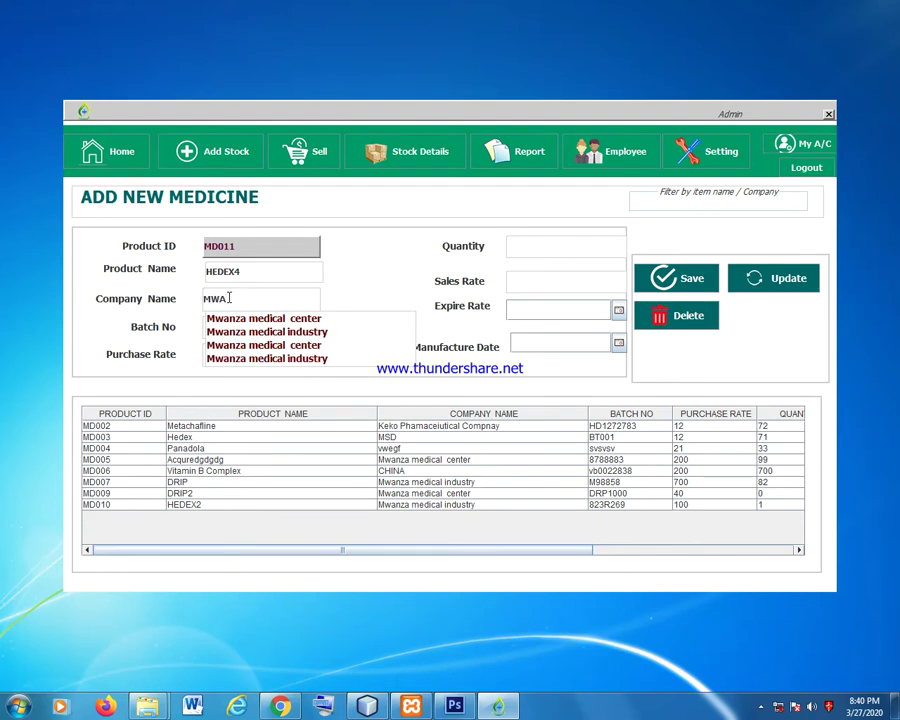
key(BackSpace)
key(BackSpace)
key(BackSpace)
text(MSD)
key(BackSpace)
key(BackSpace)
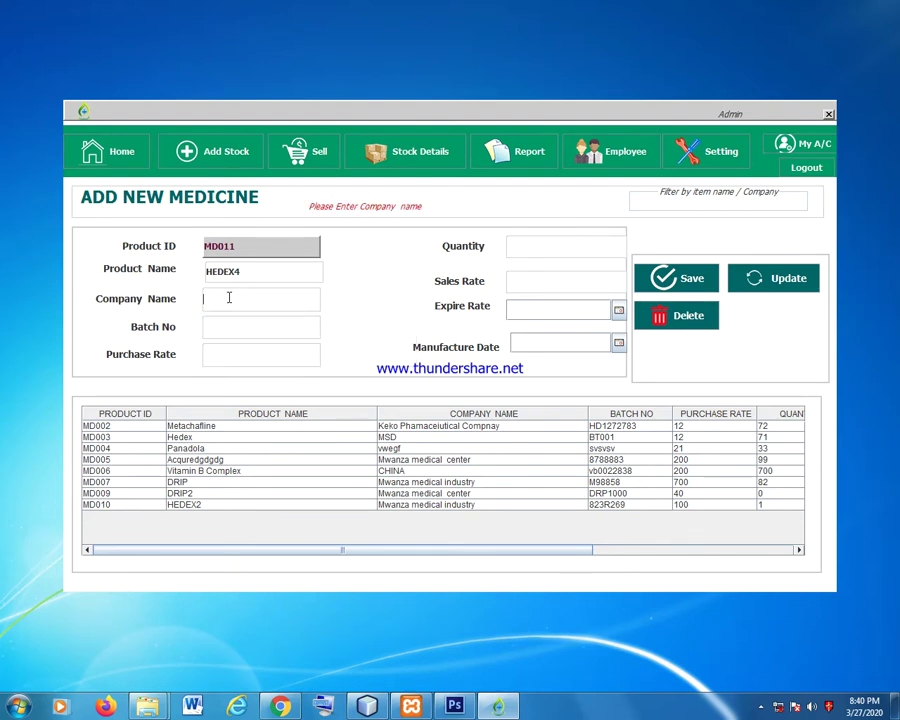
text(DAR COMPANY)
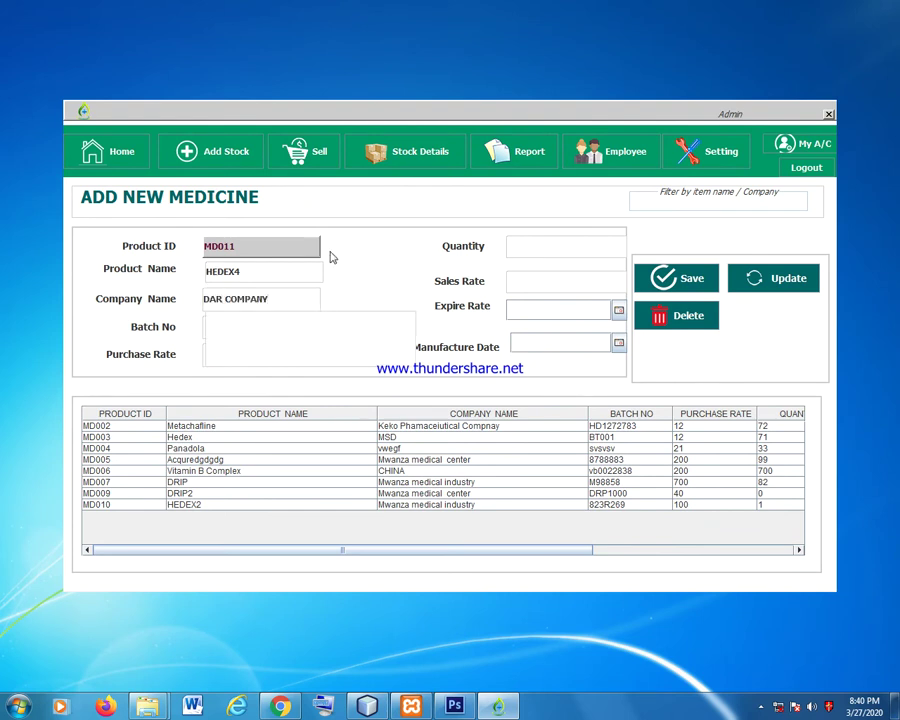
click(345, 296)
click(220, 323)
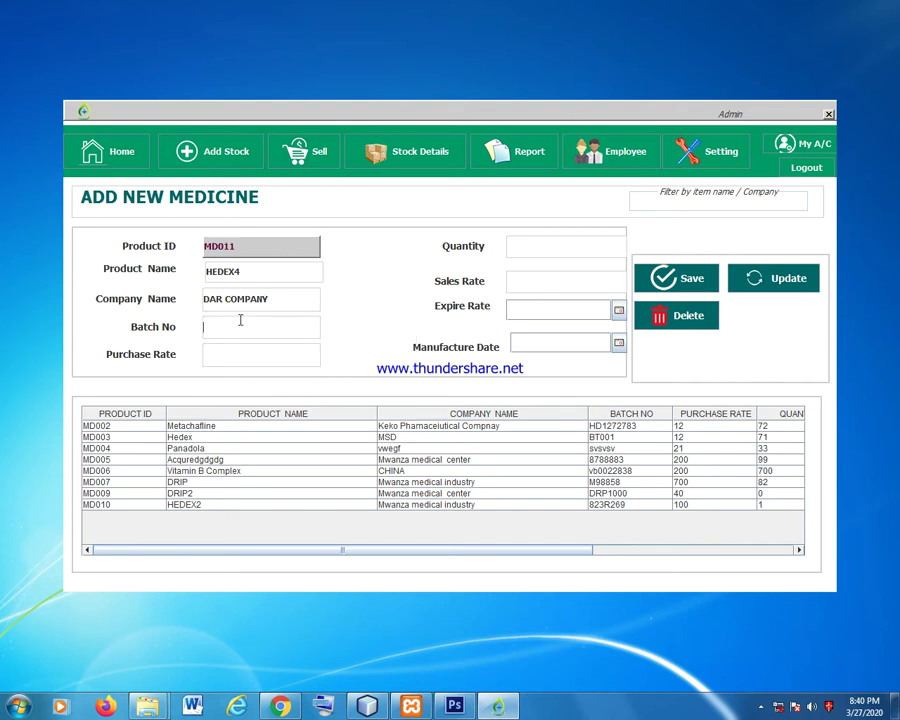
text(BY777373)
Set expiry date Mar 31, 2020 and manufacture date Mar 1, 2020, then save HEDEX4.
click(539, 247)
click(522, 282)
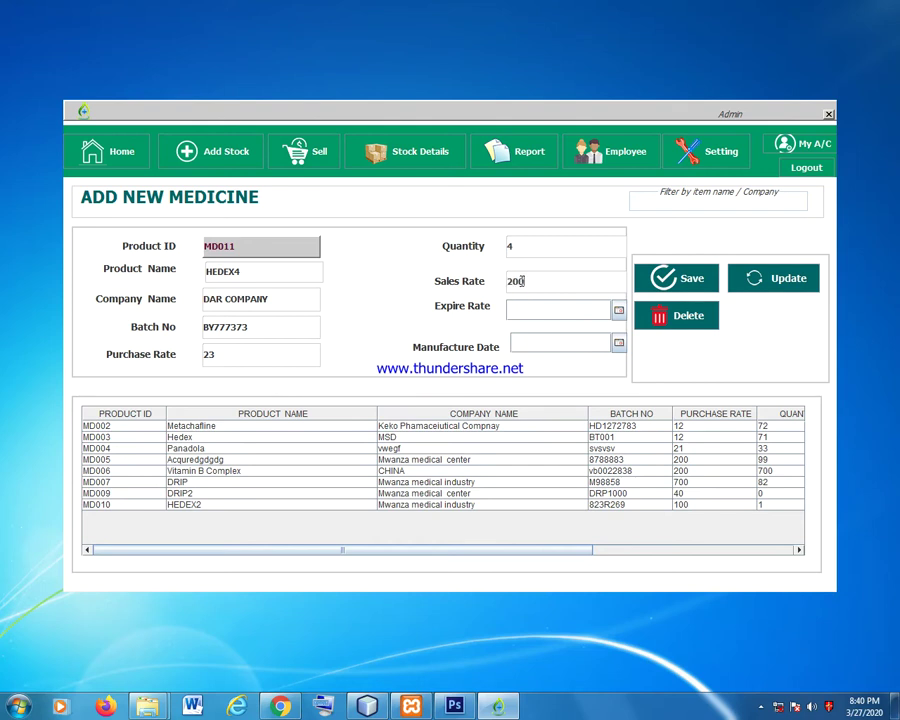
click(618, 310)
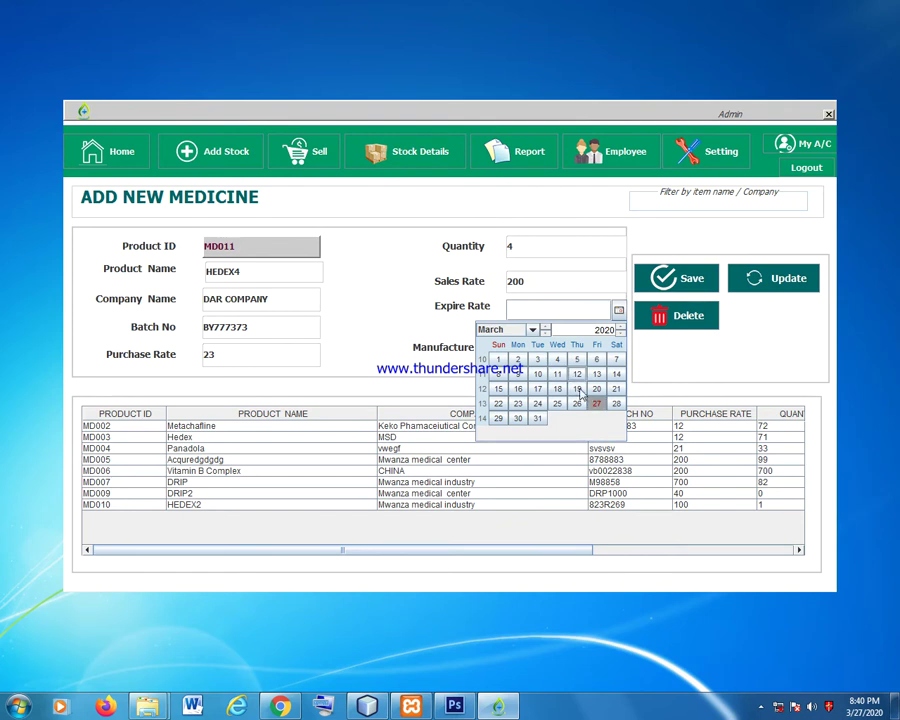
click(538, 419)
click(617, 343)
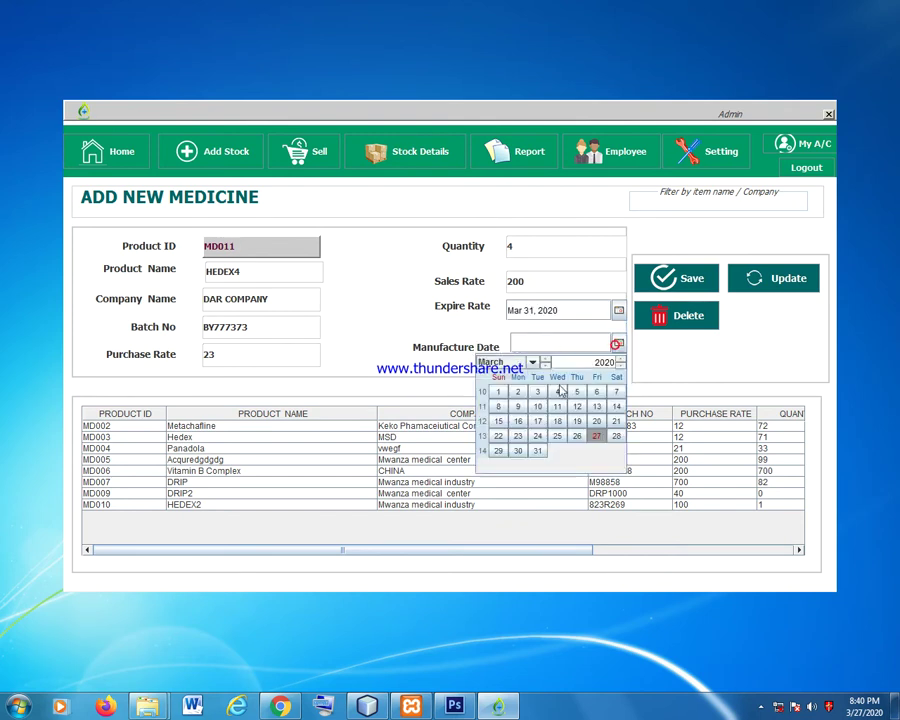
click(498, 391)
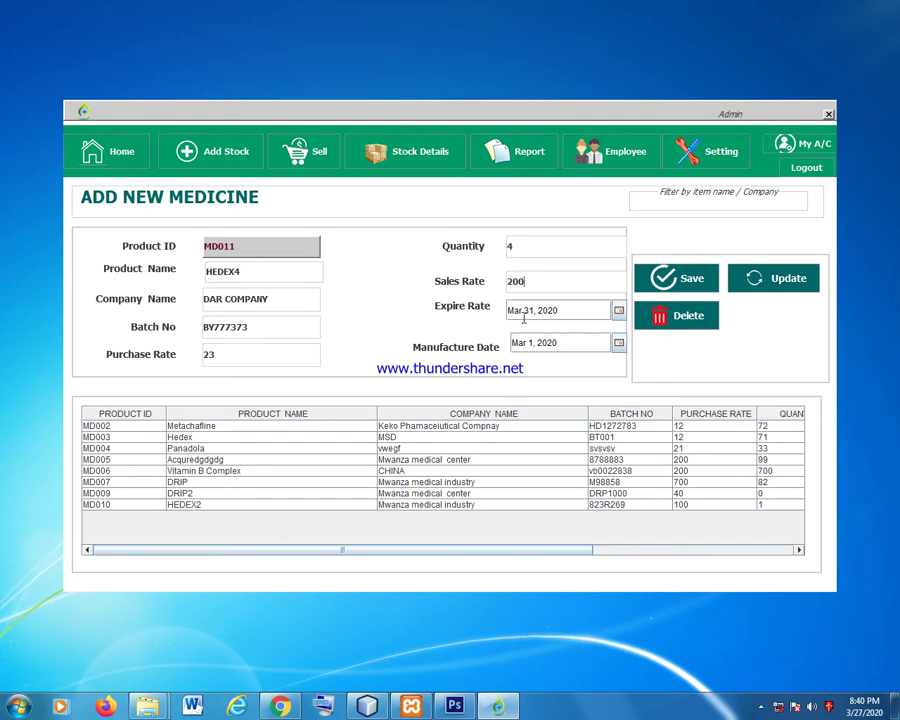
click(690, 281)
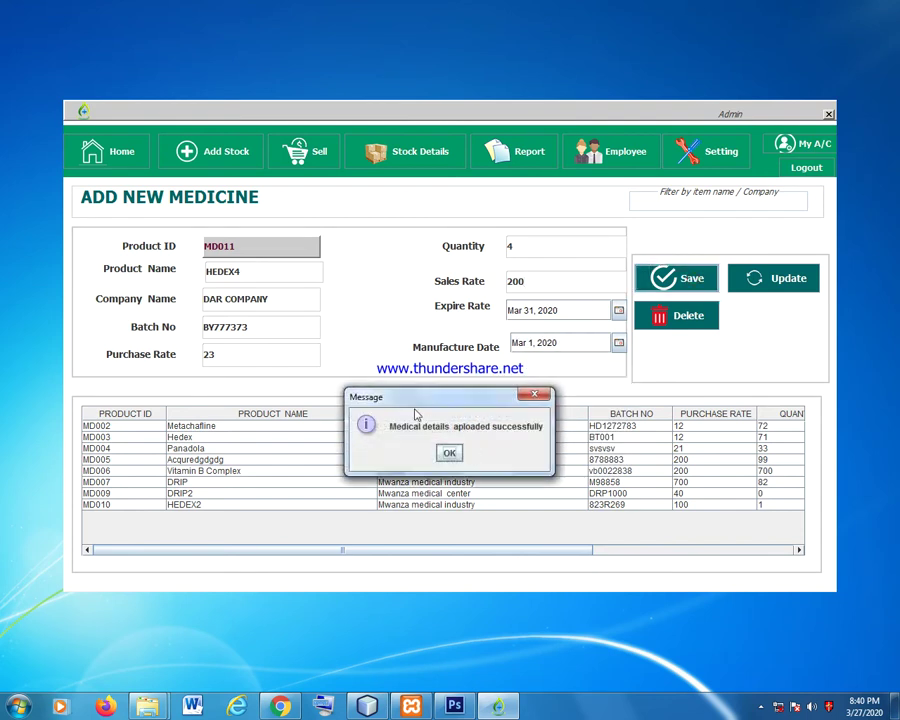
click(450, 454)
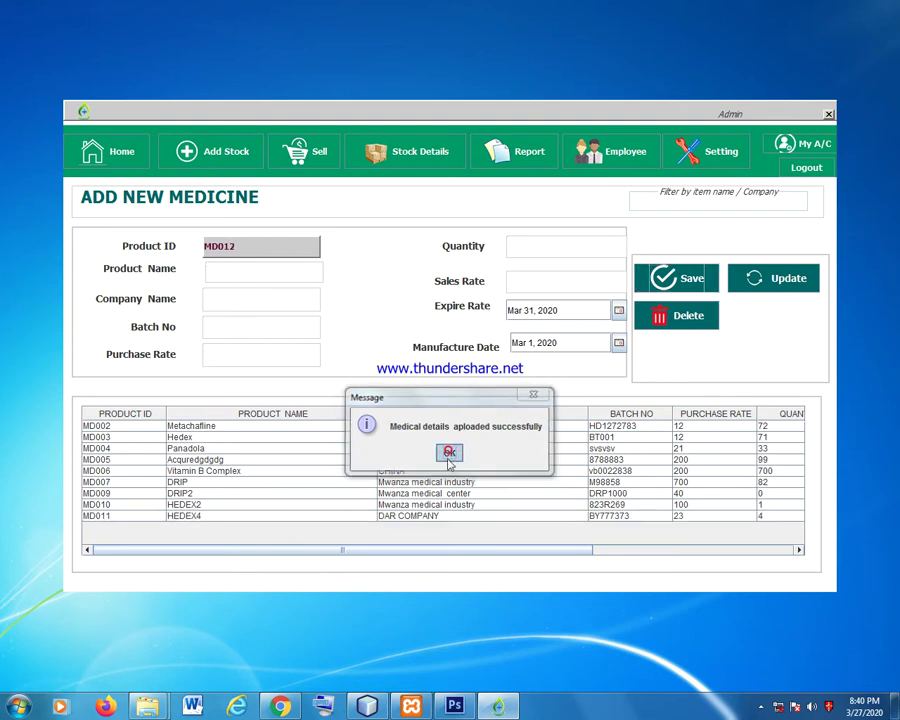
Select MD011 and try filtering the table by HE, CIC and NET, then clear the filter.
click(173, 517)
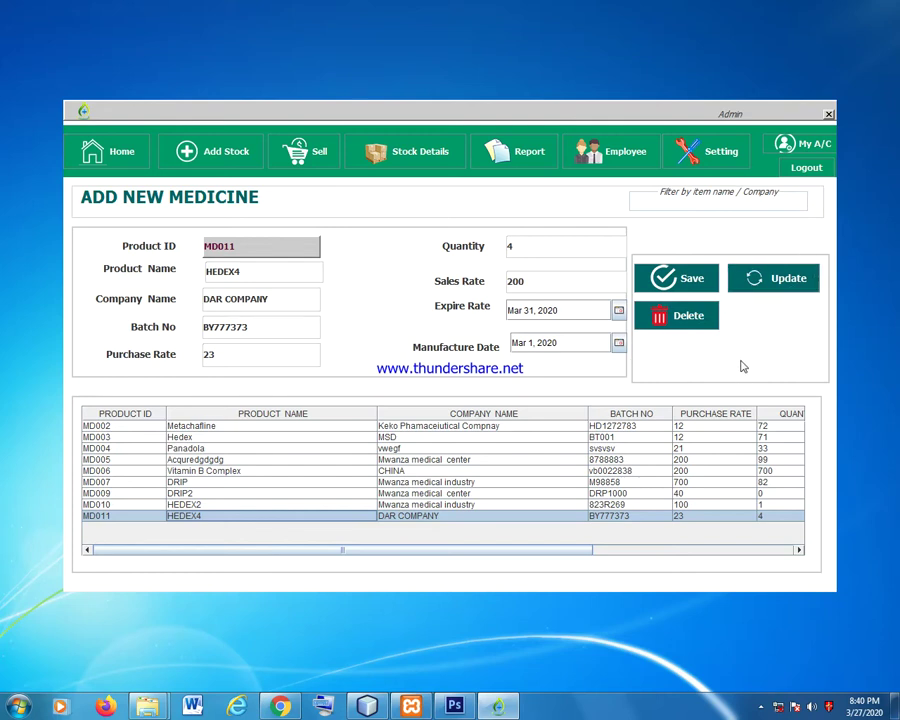
text(HE)
key(BackSpace)
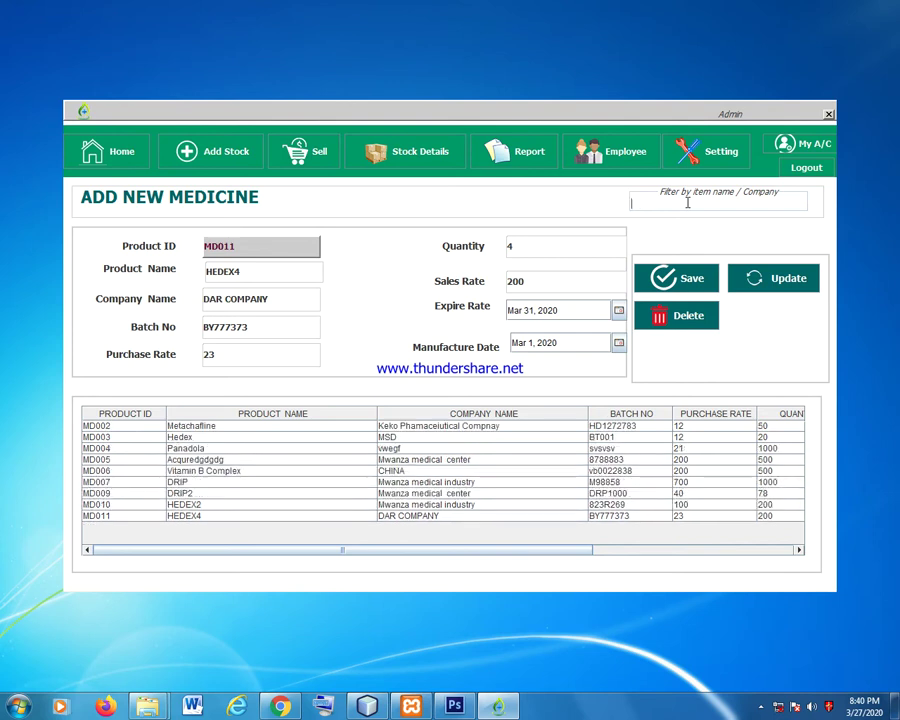
text(CIC)
key(BackSpace)
key(BackSpace)
key(BackSpace)
text(NET)
key(BackSpace)
key(BackSpace)
Update the MD011 HEDEX4 sales rate to 44.
click(183, 515)
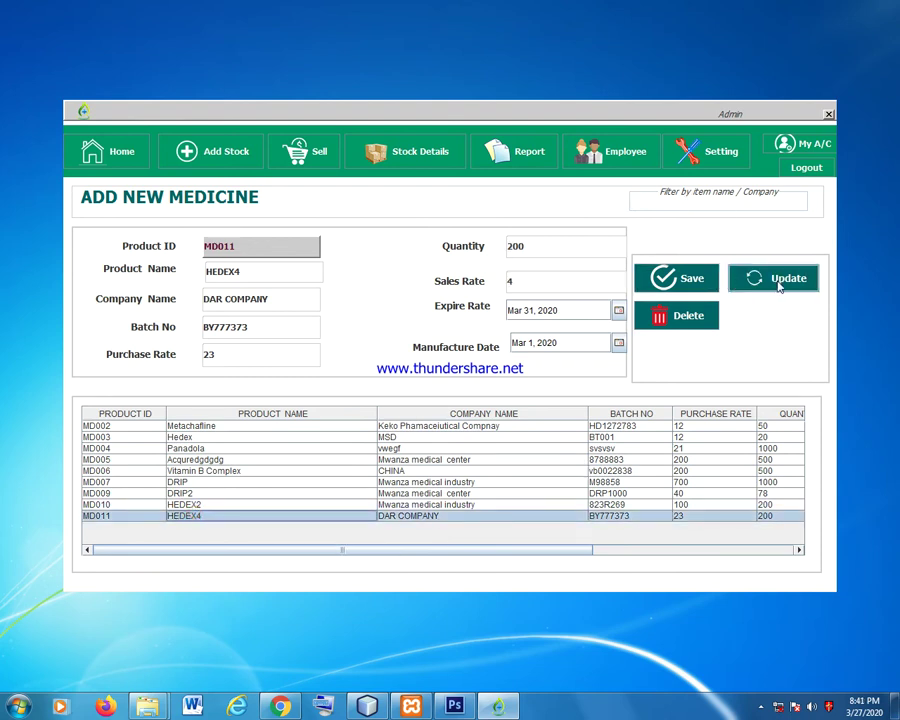
click(520, 279)
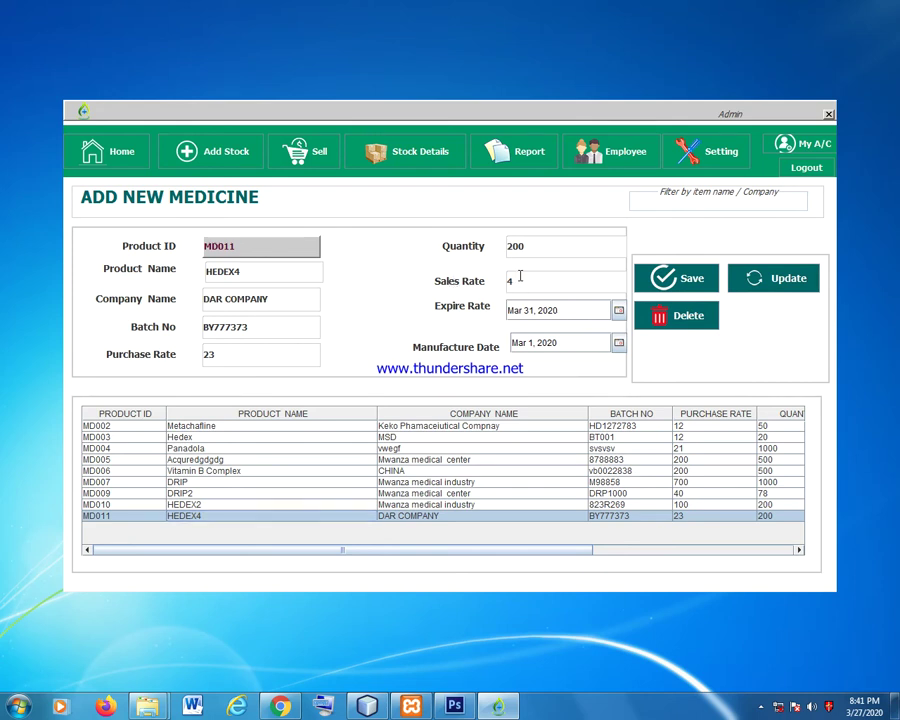
text(4)
click(778, 280)
click(452, 451)
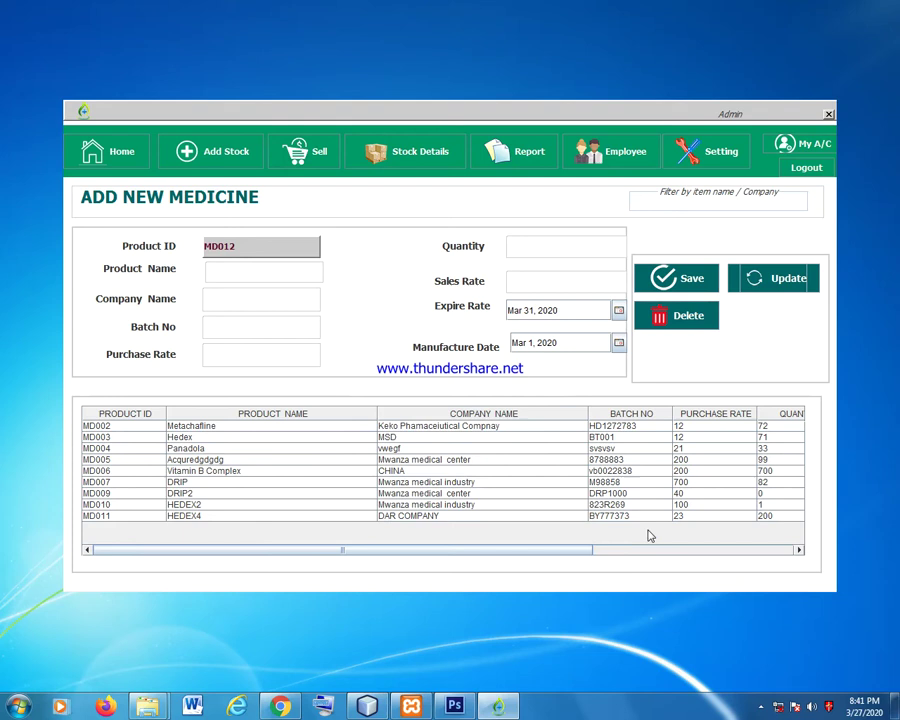
Delete the MD011 HEDEX4 record and confirm.
click(610, 516)
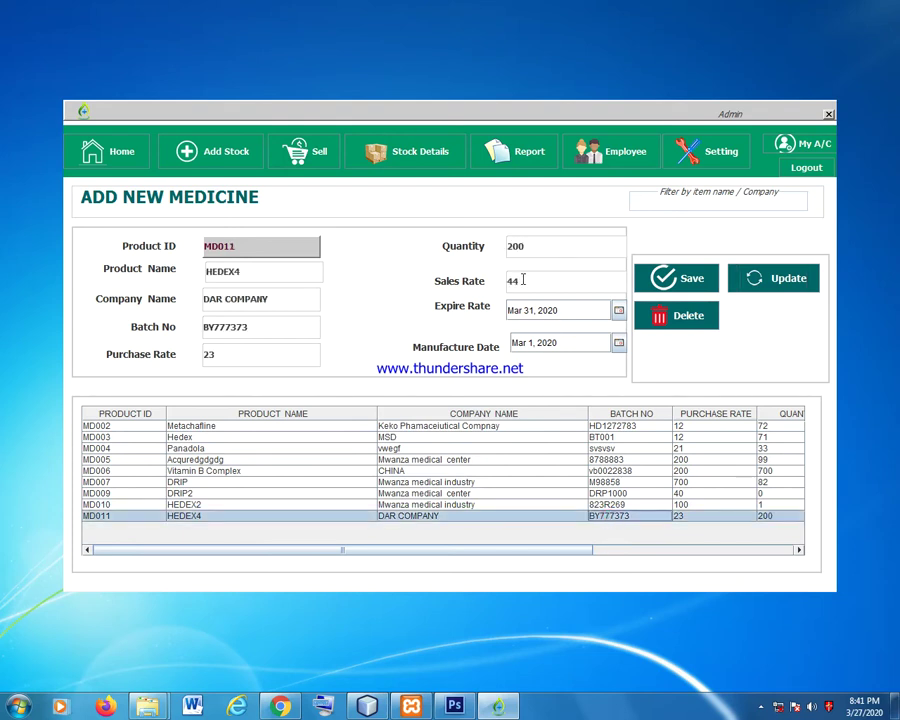
click(690, 318)
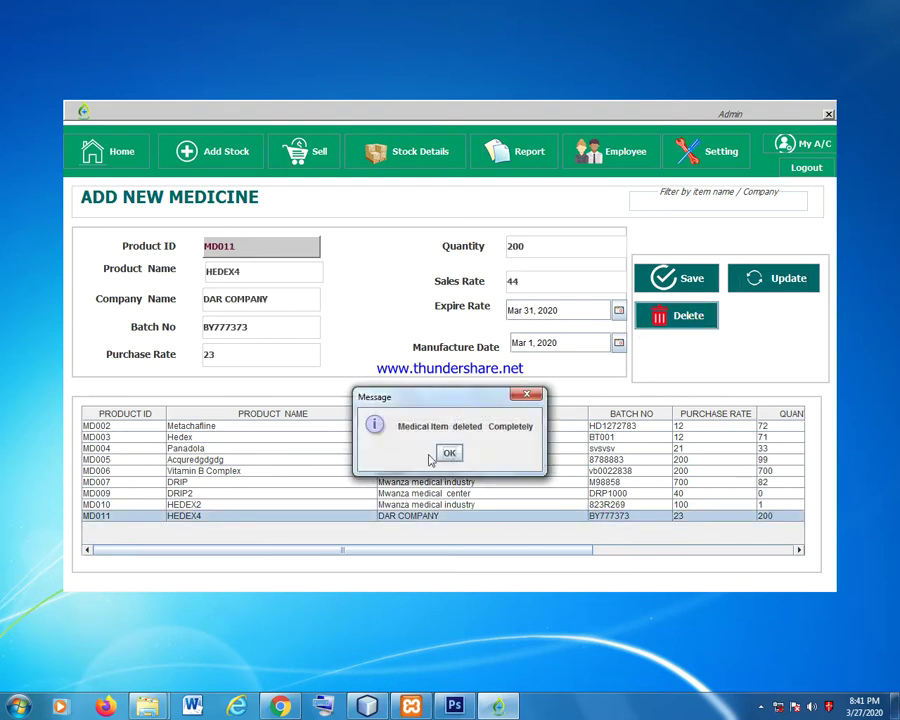
click(451, 452)
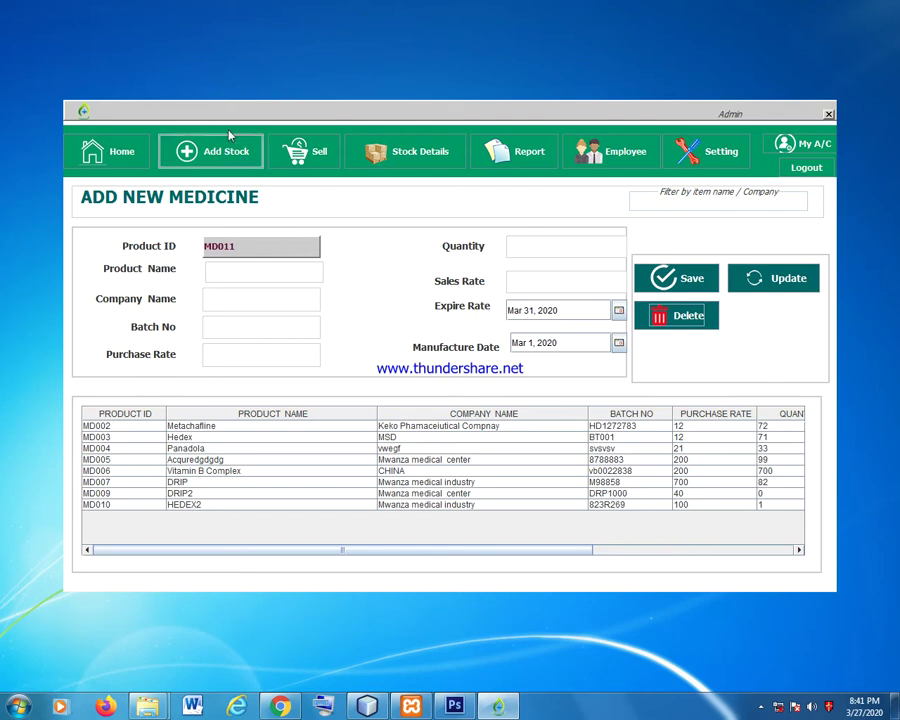
In the Sell area, search 'he', choose HEDEX2 and select serial number 823R269.
click(291, 159)
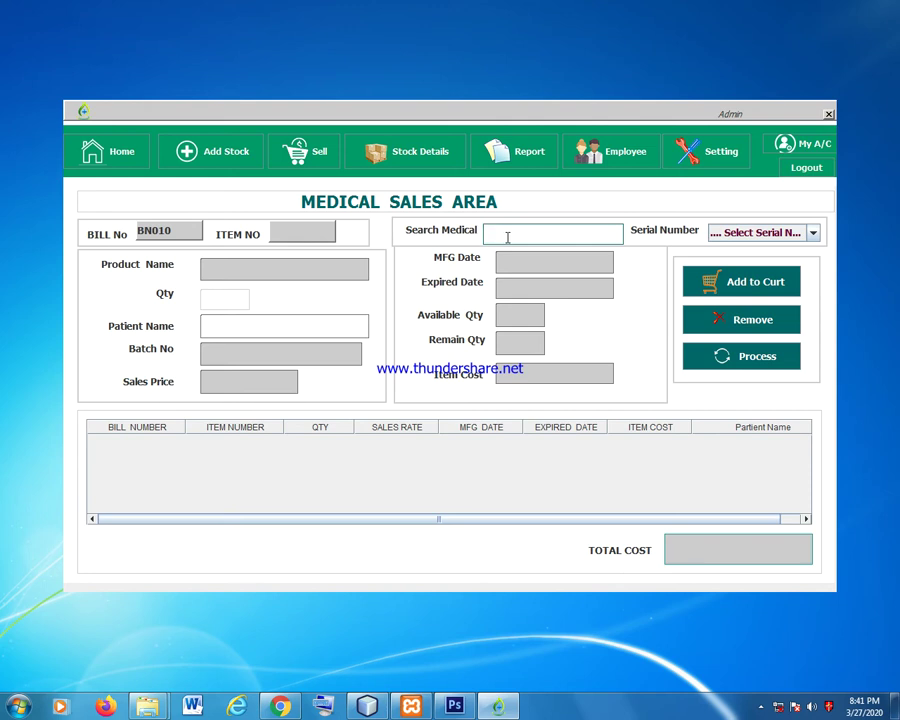
text(hed)
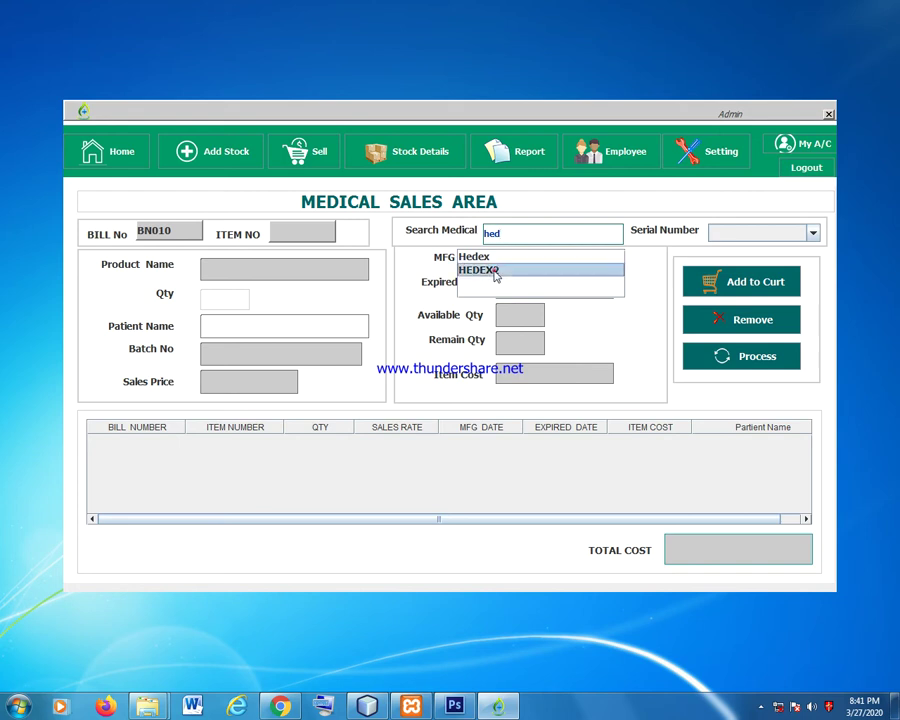
click(490, 270)
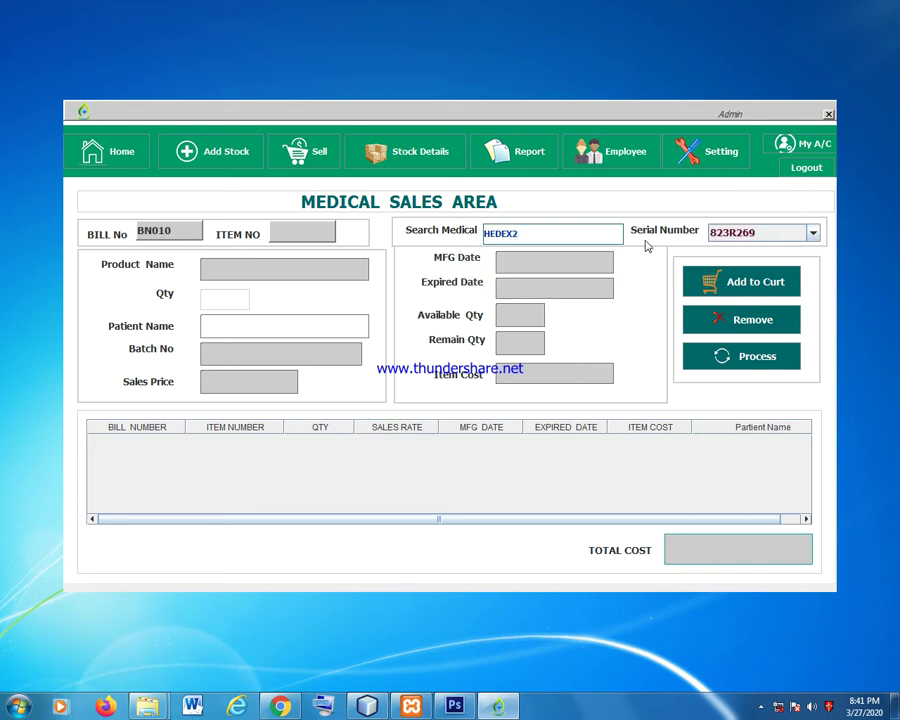
click(737, 232)
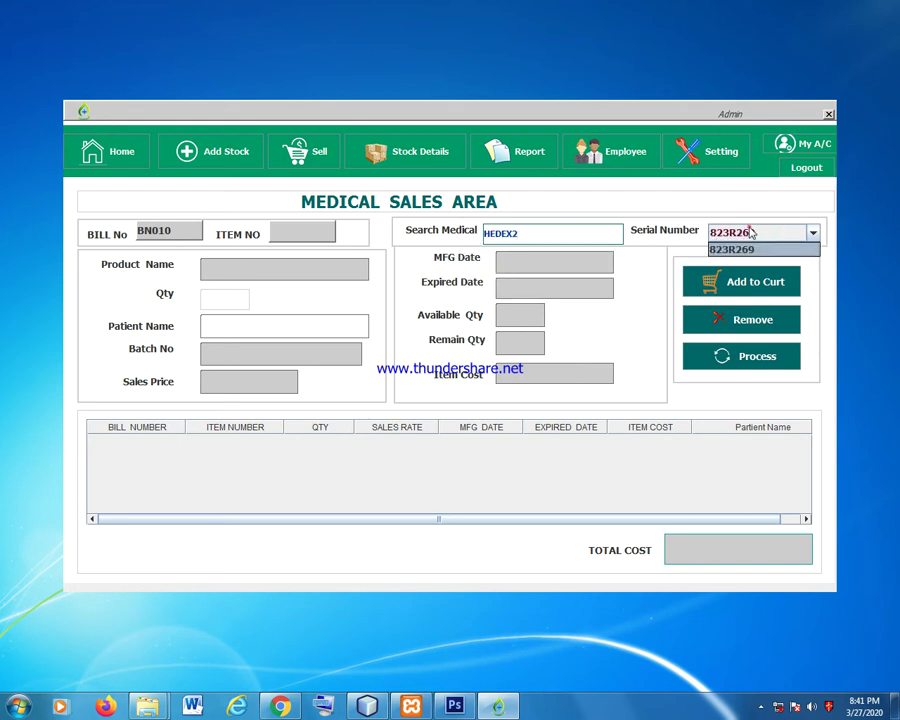
click(743, 249)
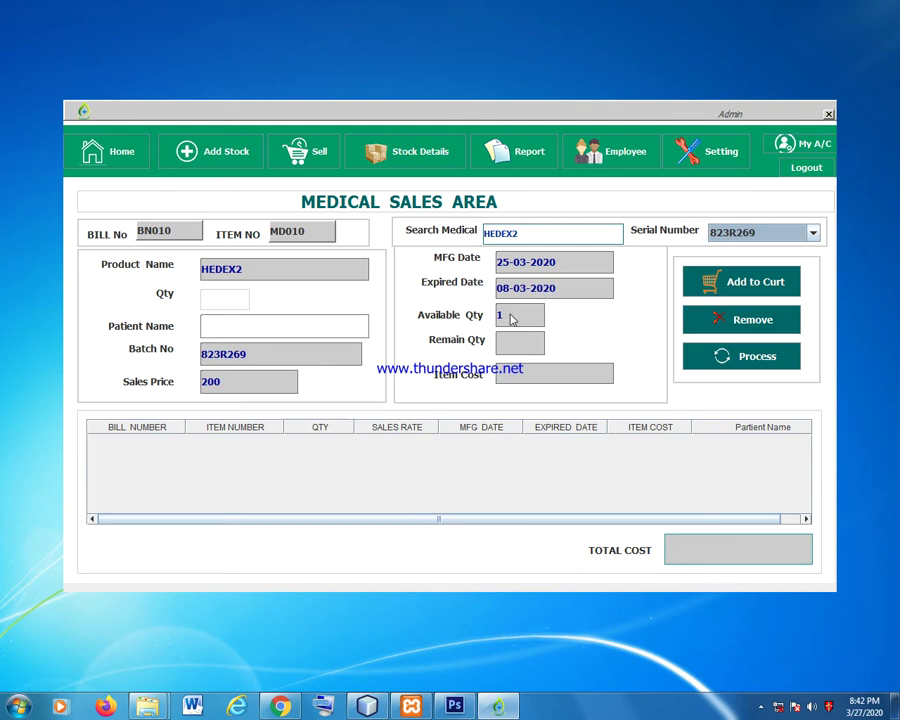
Add 30 Hedex with serial BT001 to the cart.
click(552, 237)
key(BackSpace)
key(BackSpace)
key(BackSpace)
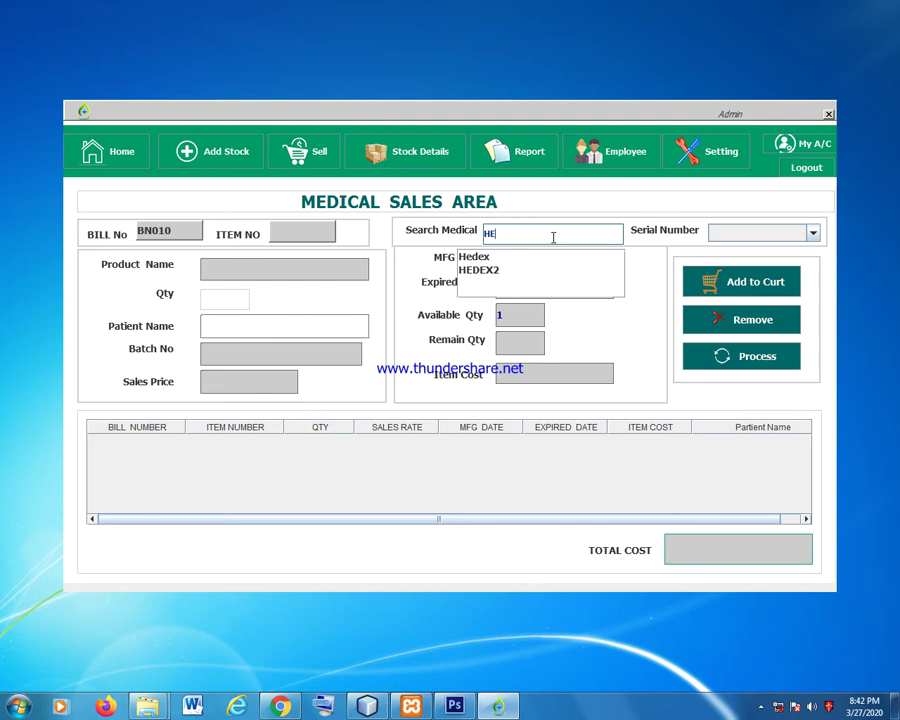
click(515, 258)
click(728, 237)
click(726, 251)
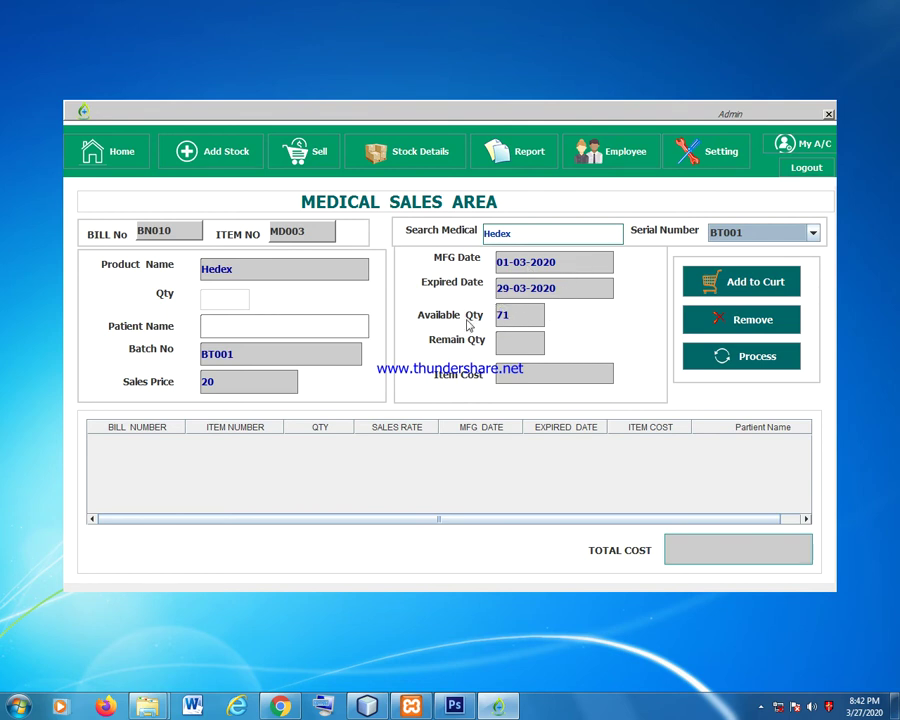
click(224, 297)
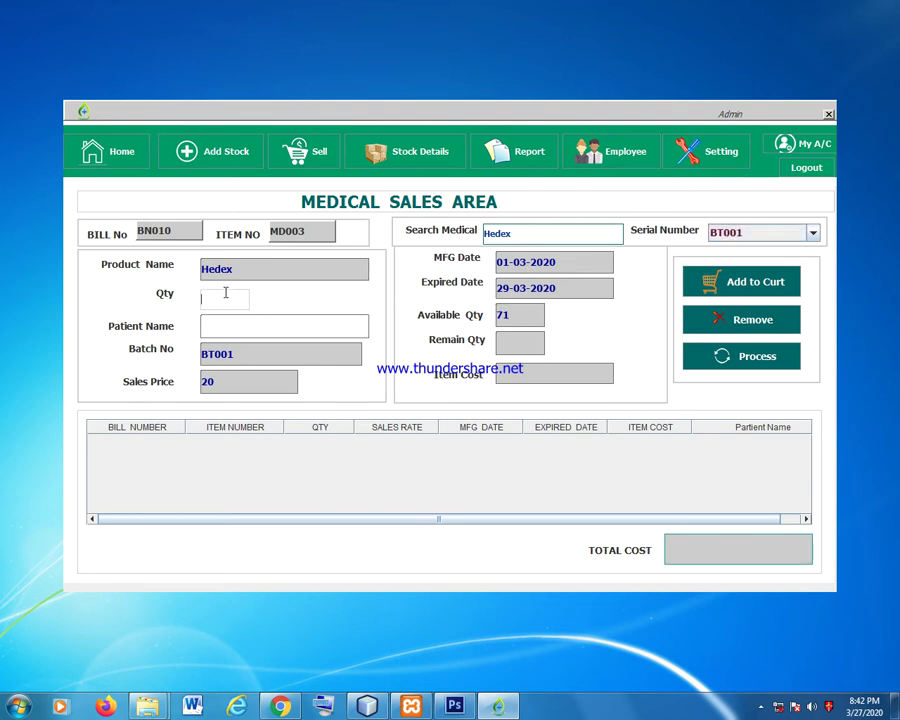
text(30)
click(792, 284)
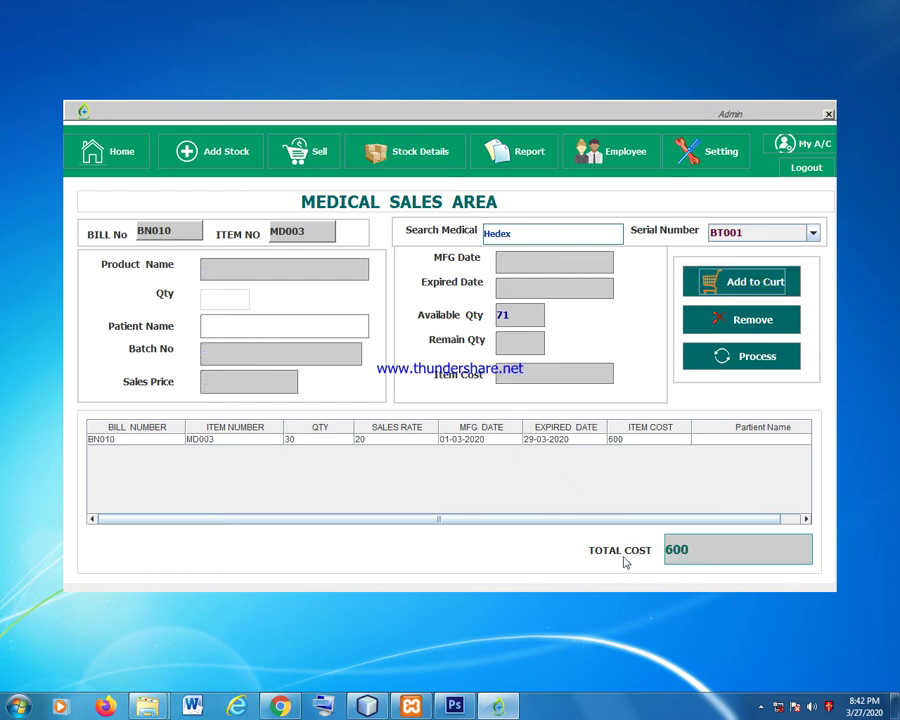
Add 1 HEDEX2 (serial 823R269) for the patient's name and process bill BN010.
click(813, 233)
click(735, 261)
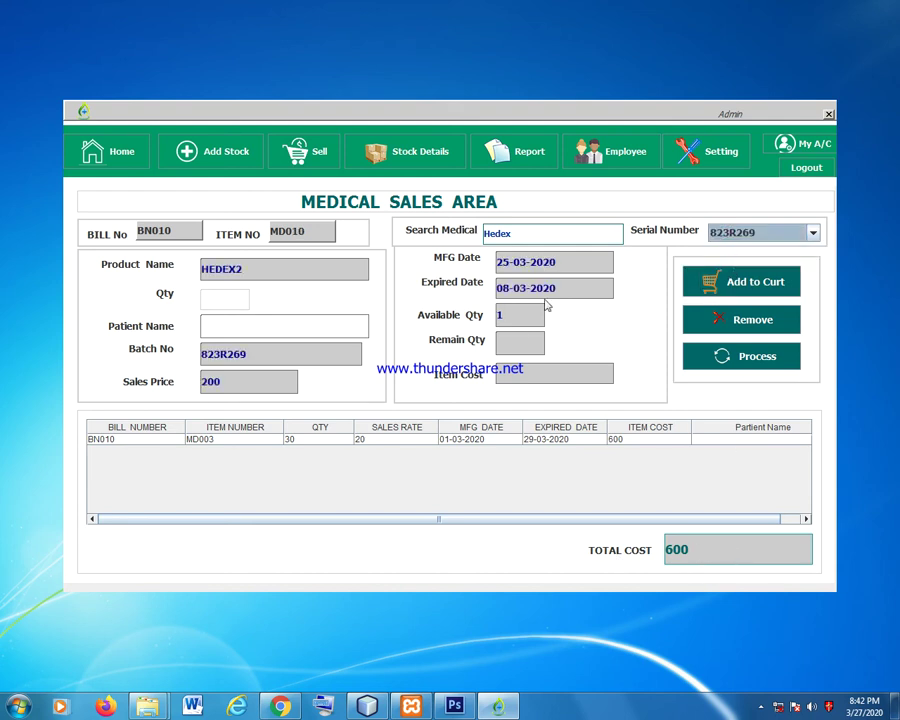
click(224, 298)
text(1)
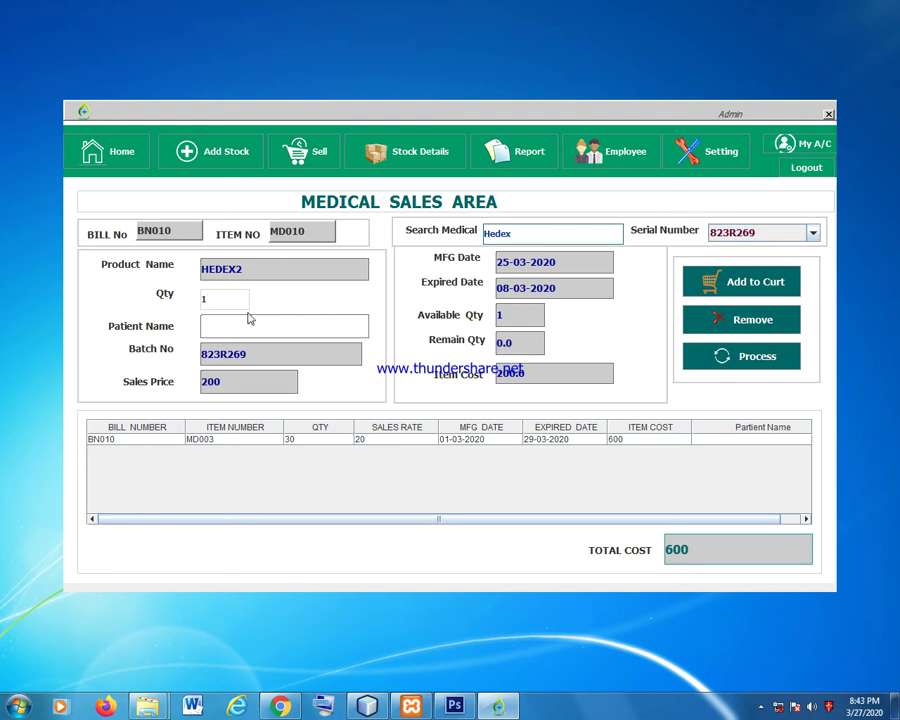
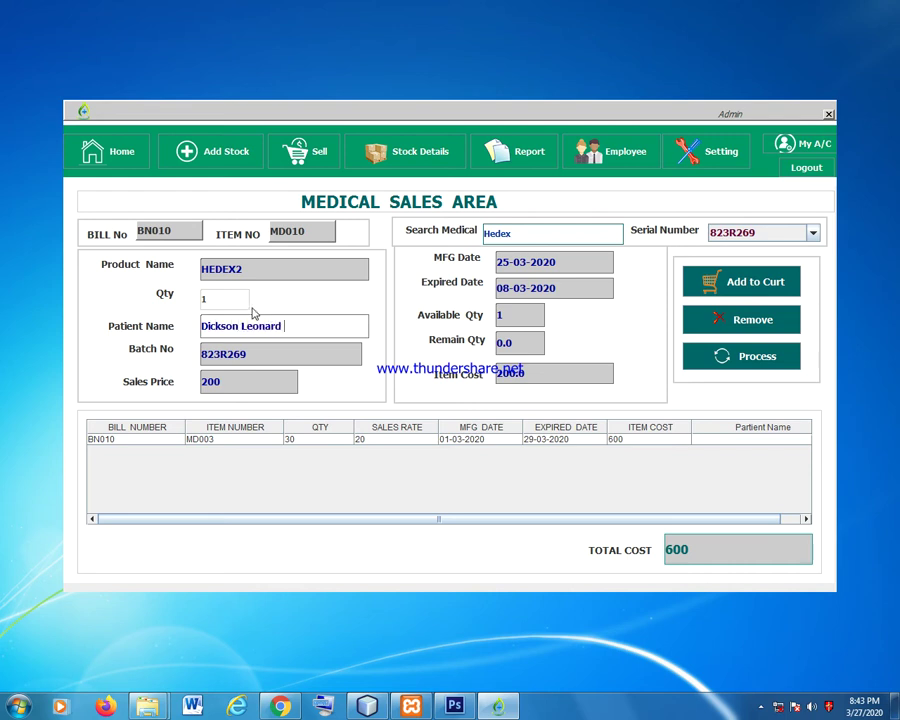
click(760, 284)
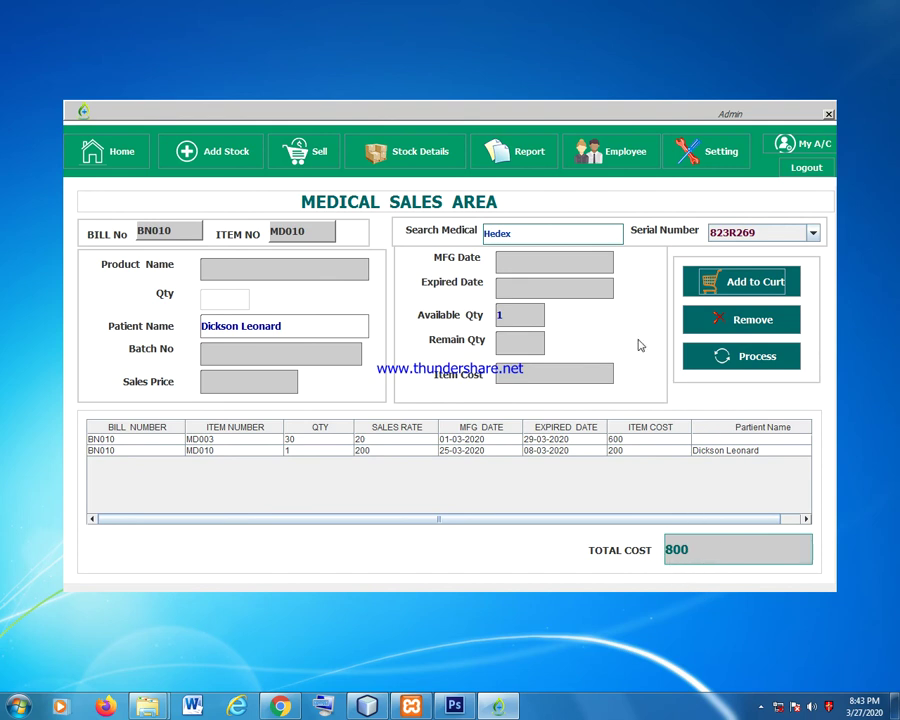
click(758, 360)
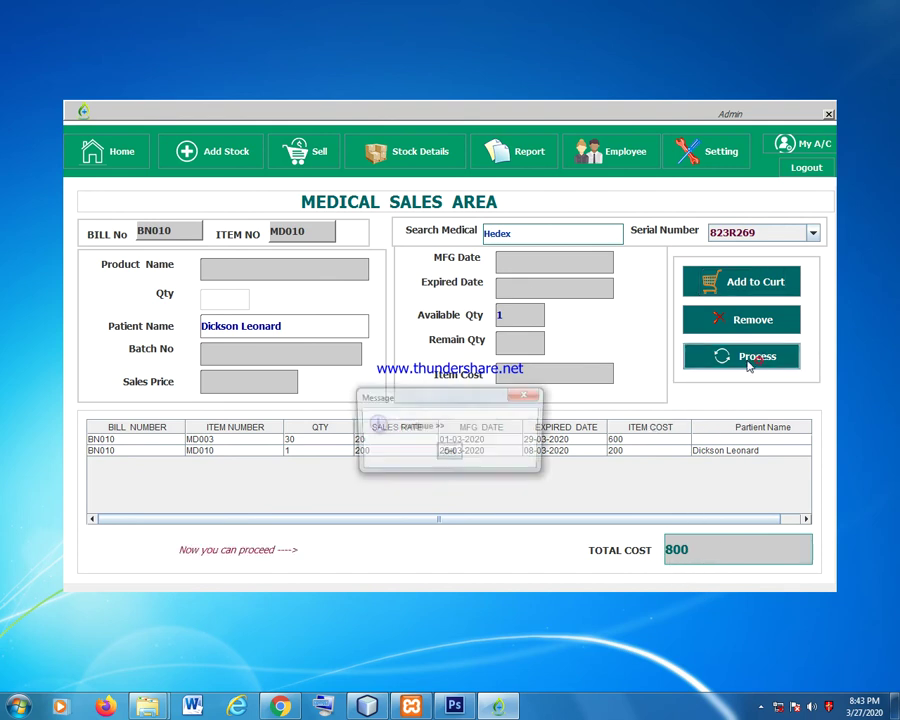
Confirm the continue message to reach payment for bill BN010 with 800 due.
click(449, 456)
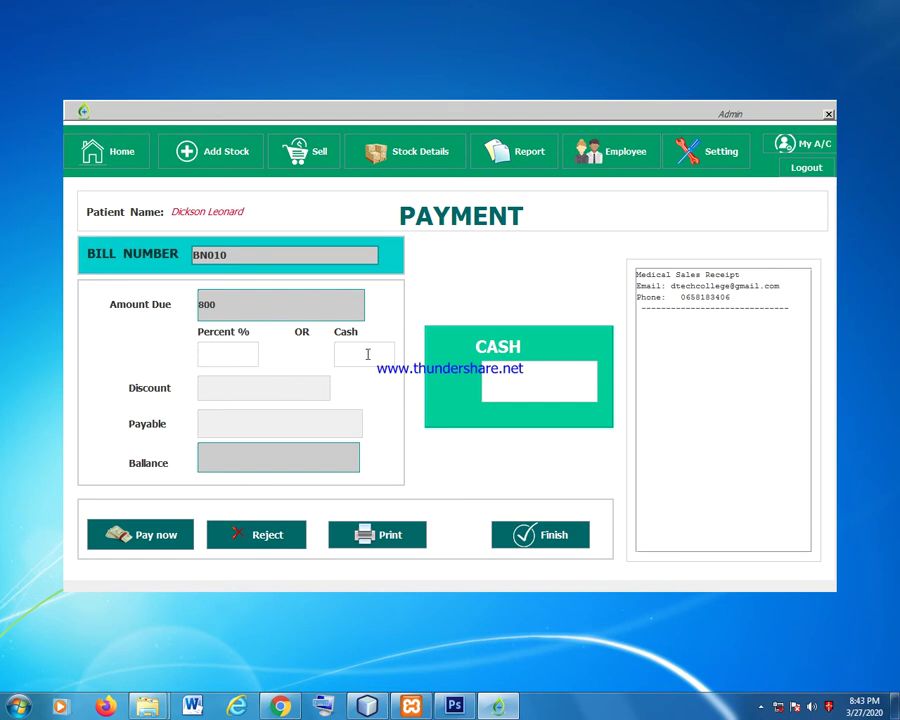
Move through the payment form fields, ending on the Cash field.
click(241, 388)
click(248, 424)
click(254, 433)
click(247, 384)
click(251, 434)
click(269, 462)
click(263, 400)
click(299, 444)
click(251, 389)
click(357, 351)
click(555, 380)
click(360, 352)
Apply a 4% discount and enter 768 as cash received.
click(237, 358)
text(4)
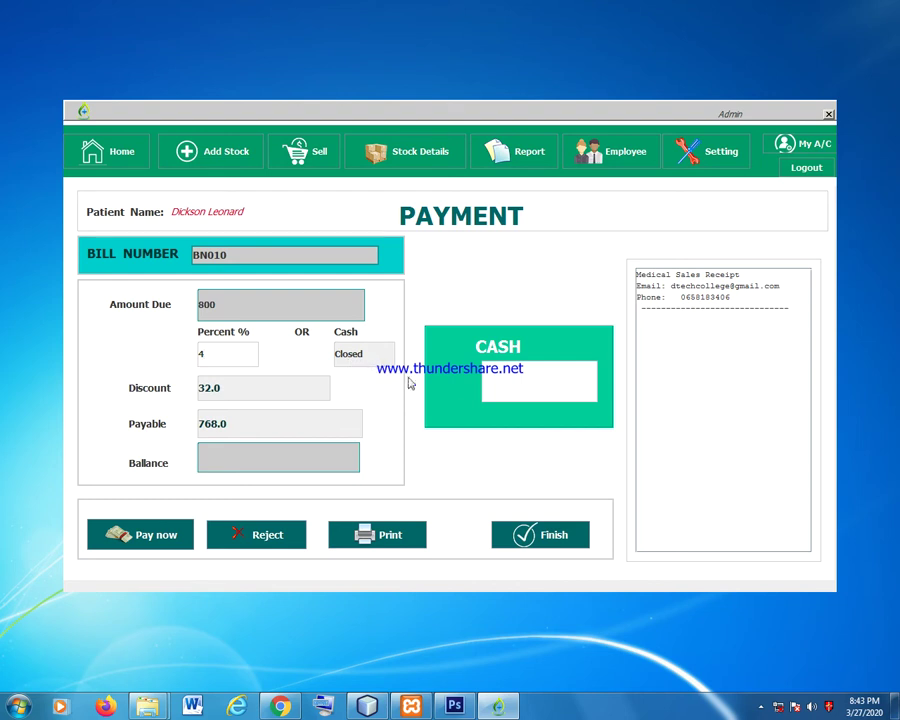
double_click(204, 354)
click(540, 374)
text(768)
Correct the cash amount to 768 and pay, completing the sale with 0.0 balance.
key(BackSpace)
key(BackSpace)
text(700)
key(BackSpace)
key(BackSpace)
text(768)
click(156, 543)
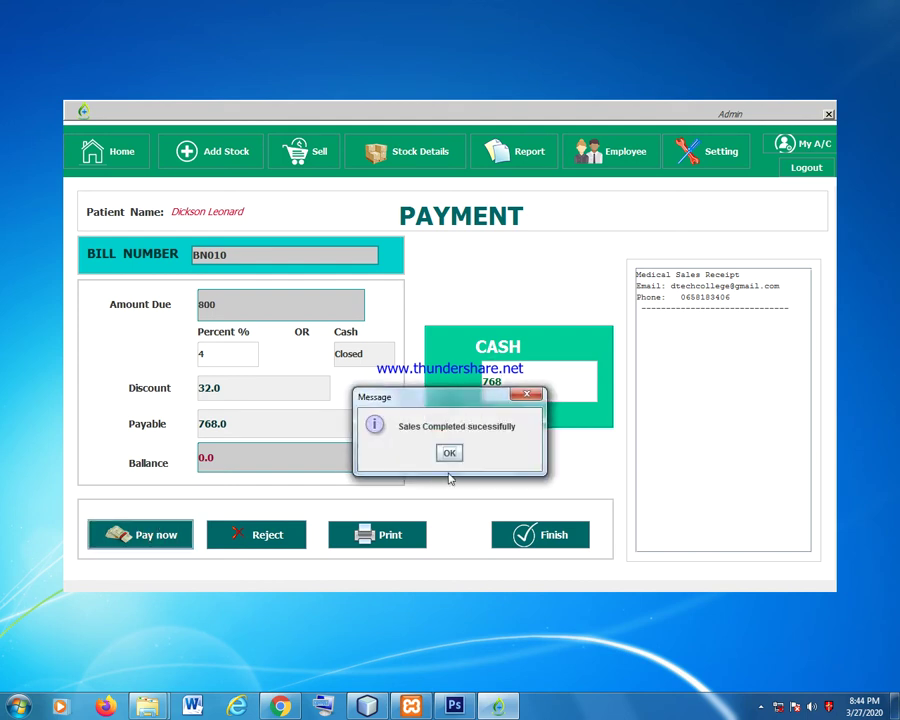
click(449, 455)
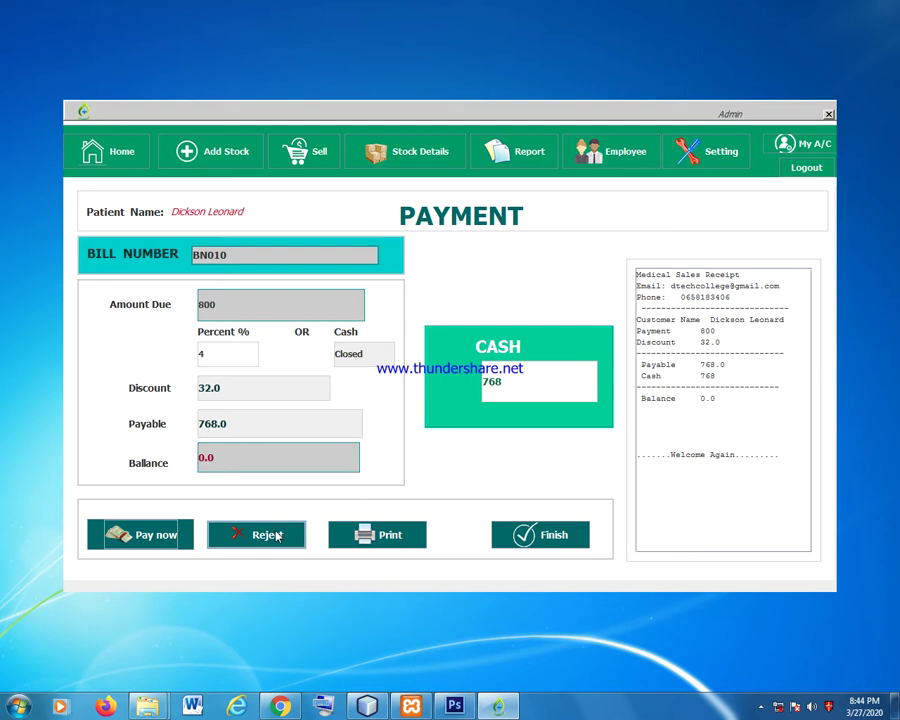
Print the receipt to Microsoft XPS Document Writer, abort the printing, and finish the sale.
click(386, 536)
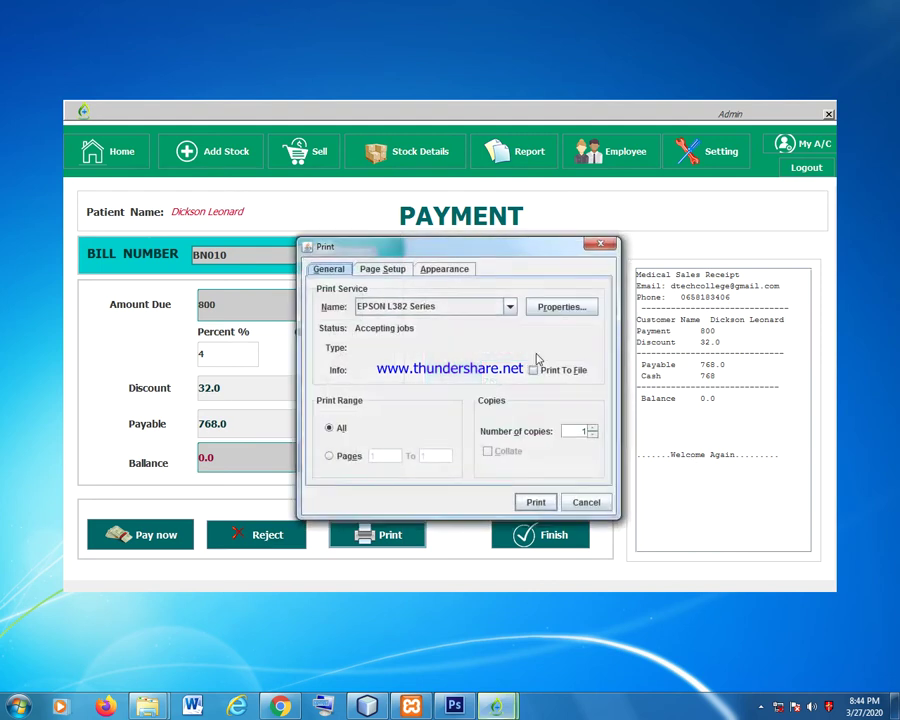
click(438, 308)
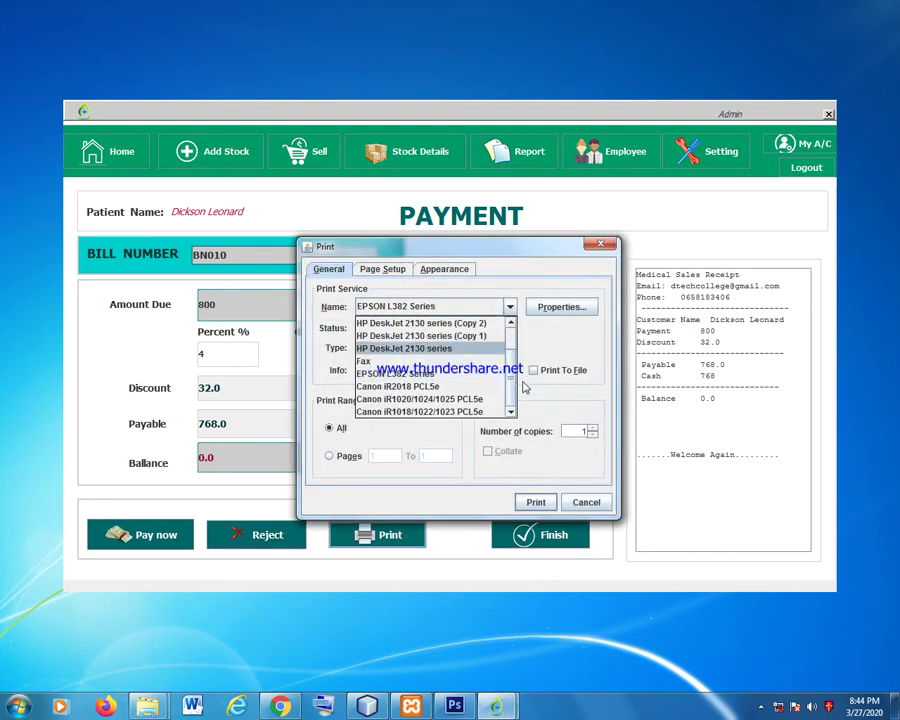
scroll(414, 333, up, 1)
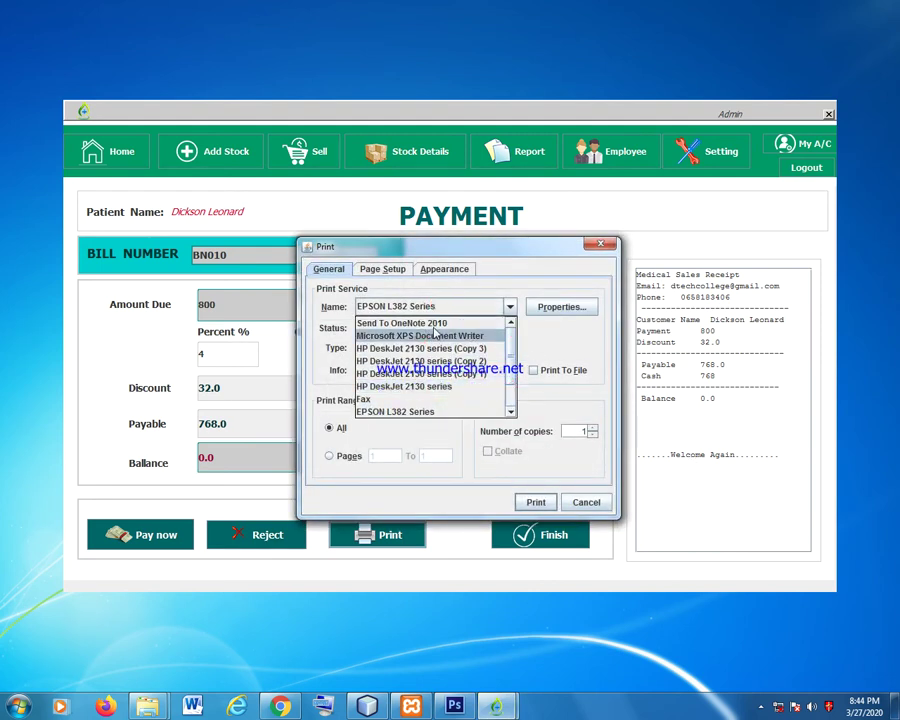
click(390, 336)
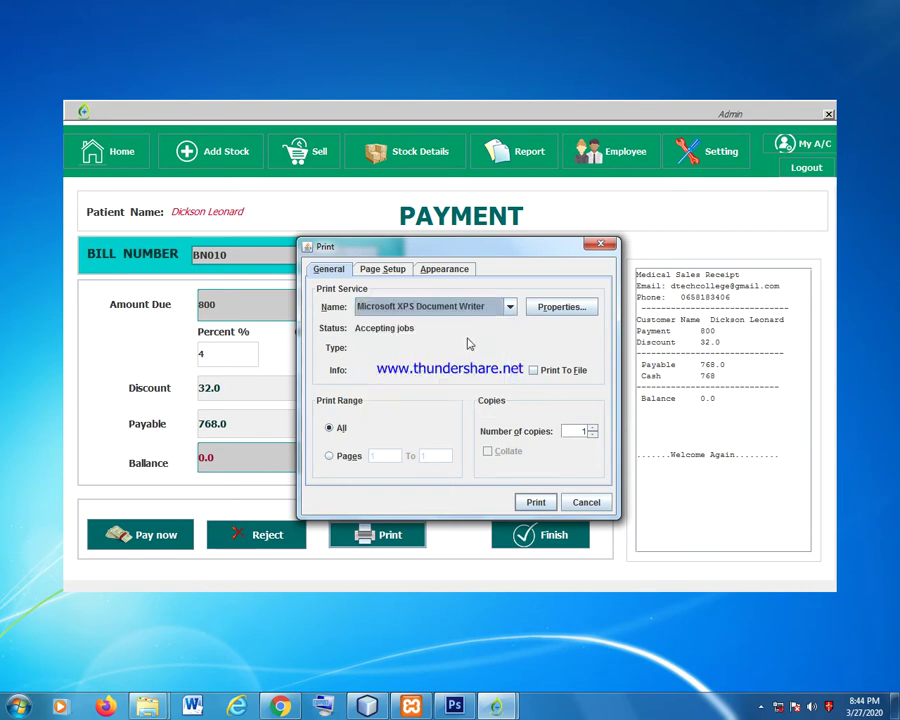
click(528, 501)
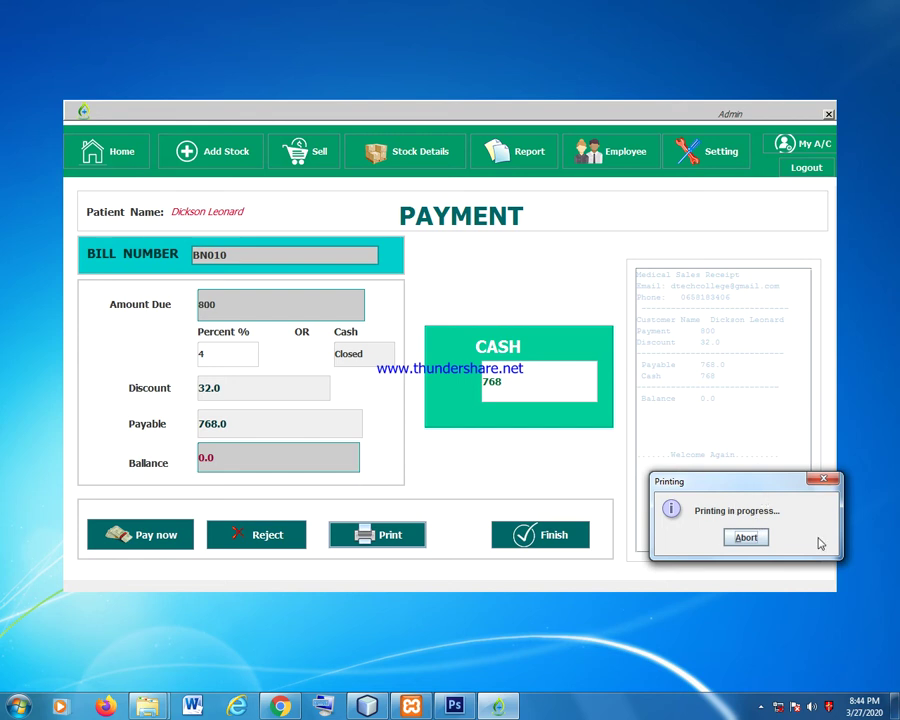
click(825, 479)
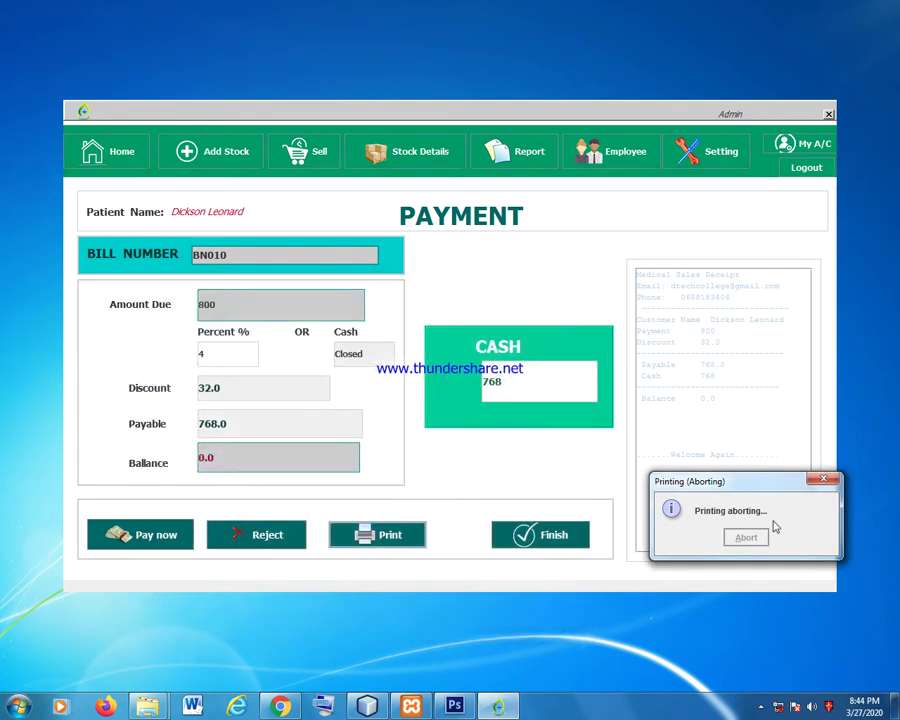
click(553, 535)
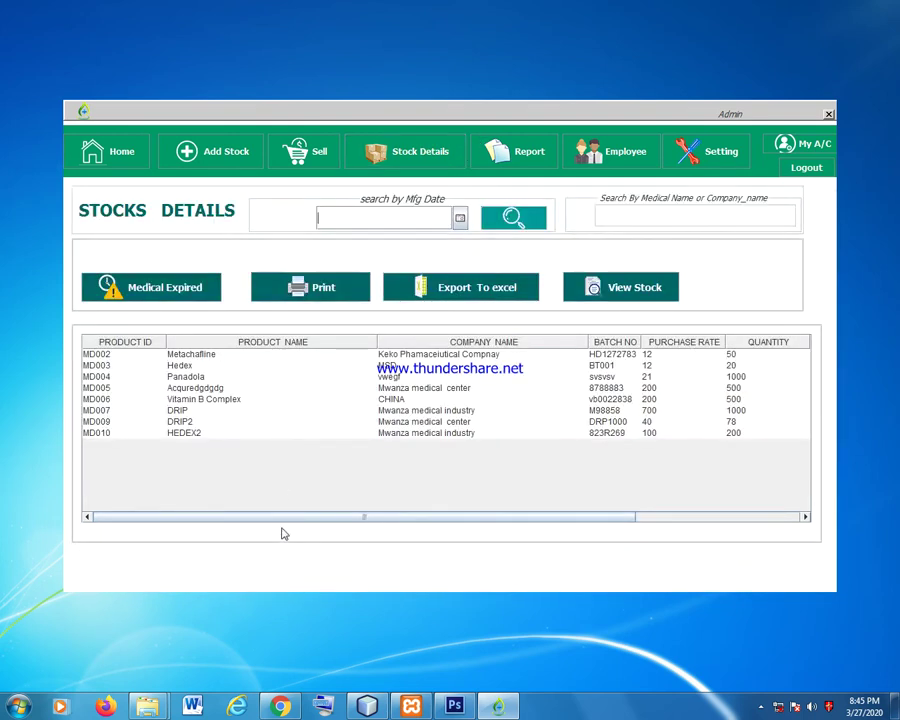
Filter the stock table to show only the expired medicines.
drag(462, 516, 656, 511)
drag(474, 518, 331, 440)
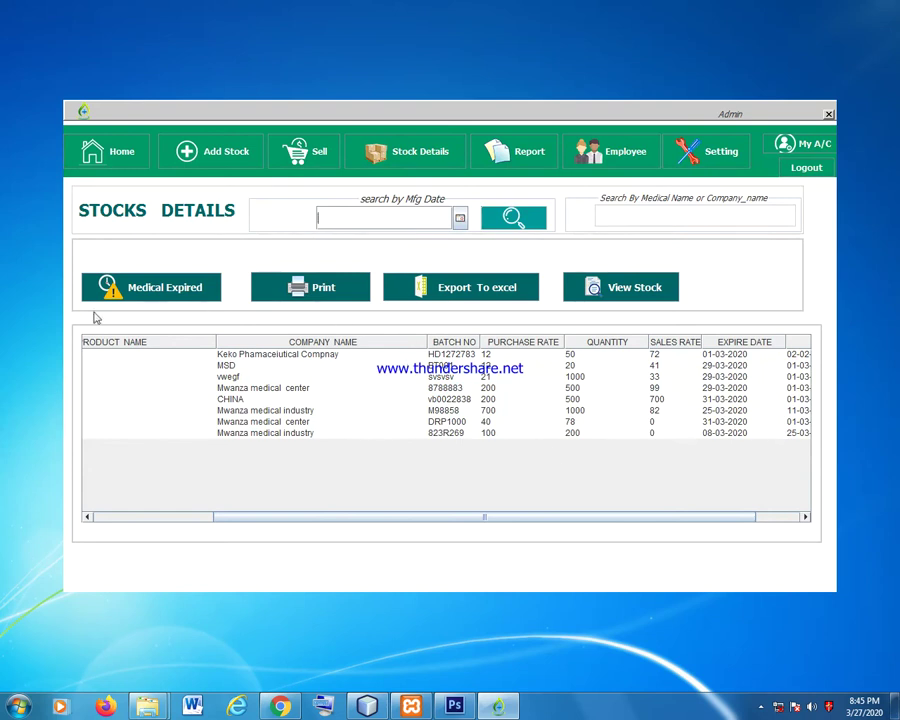
click(173, 287)
drag(393, 519, 640, 493)
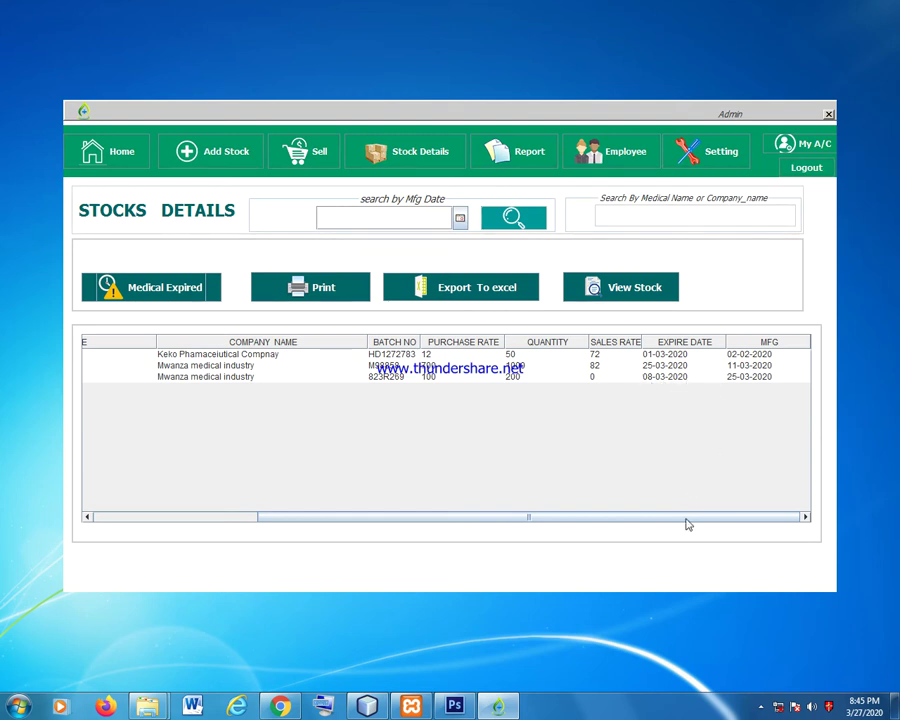
drag(685, 516, 430, 472)
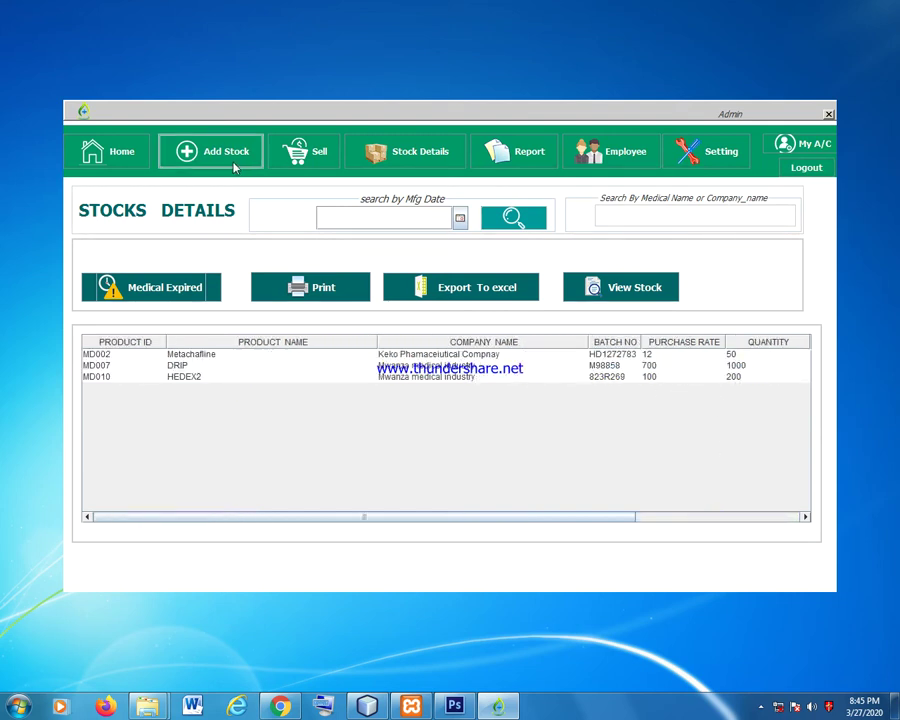
Show all stock, select the DRP1000 row, then filter back to the three expired batches.
click(630, 285)
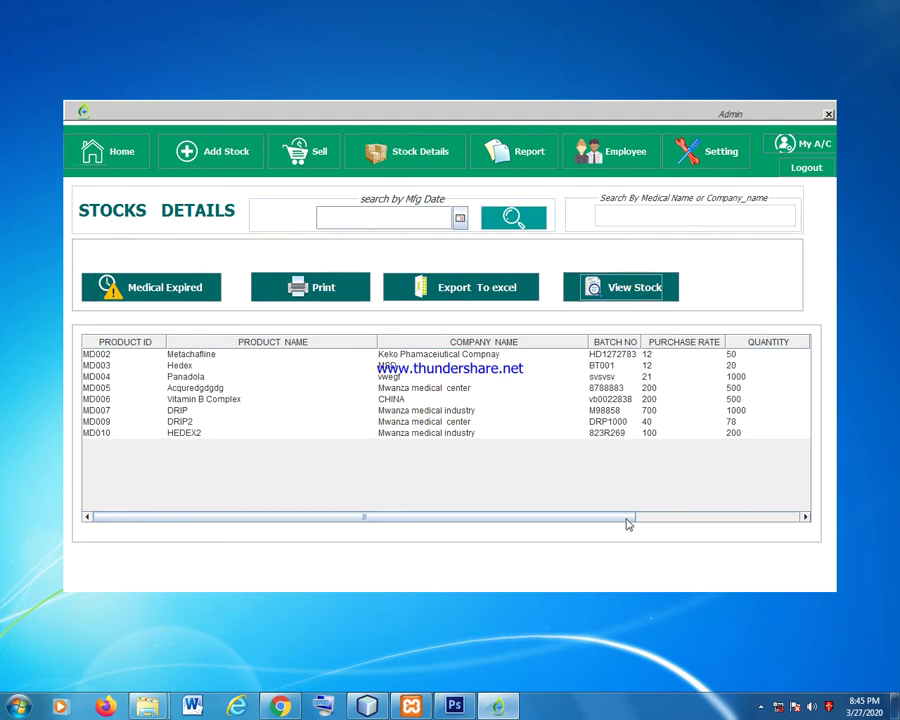
drag(639, 516, 757, 516)
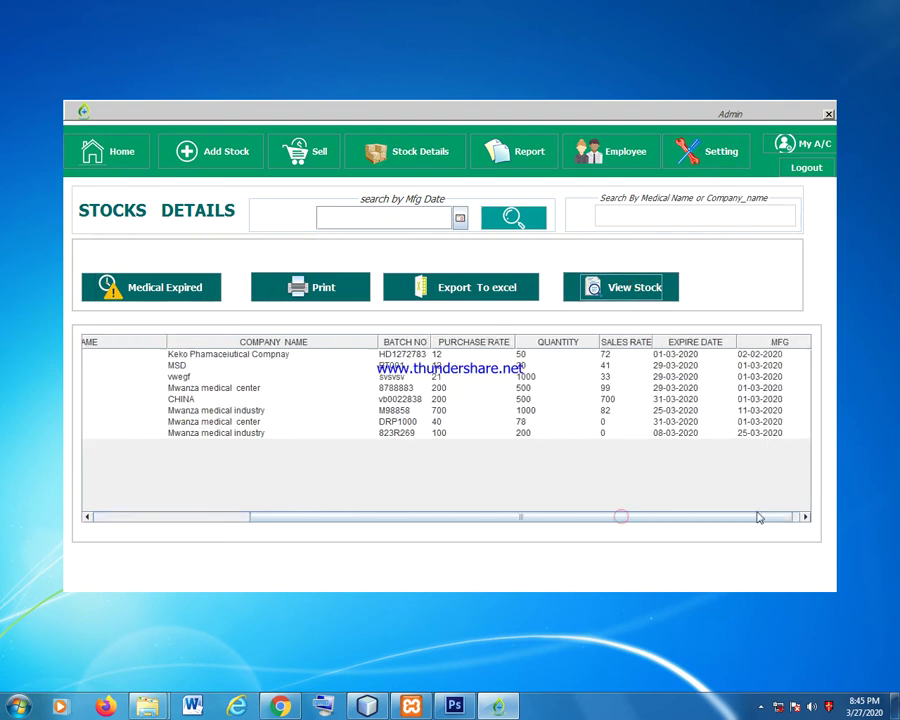
click(663, 422)
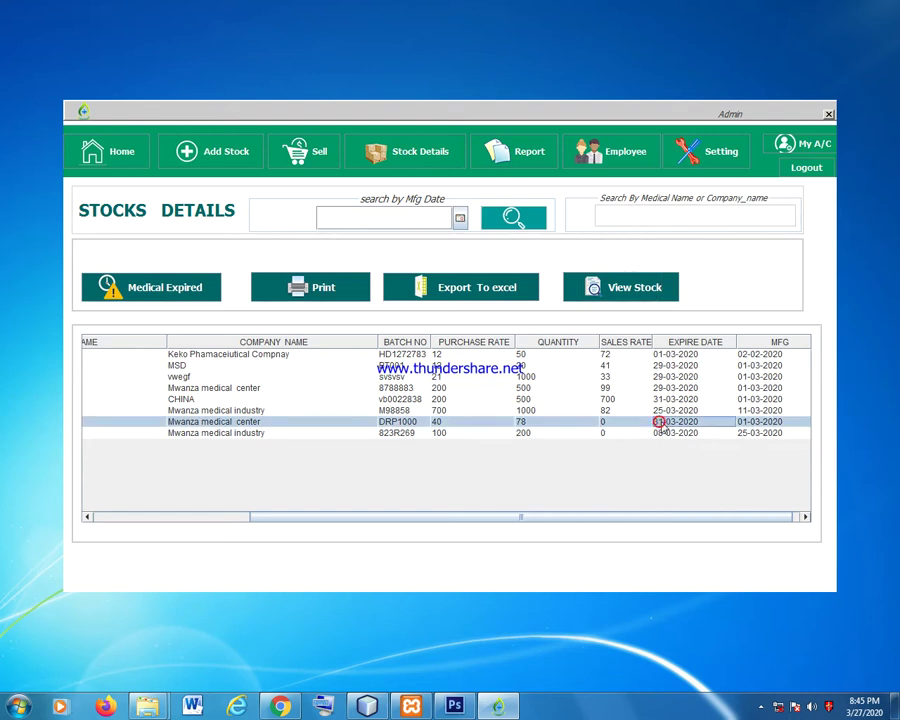
click(165, 289)
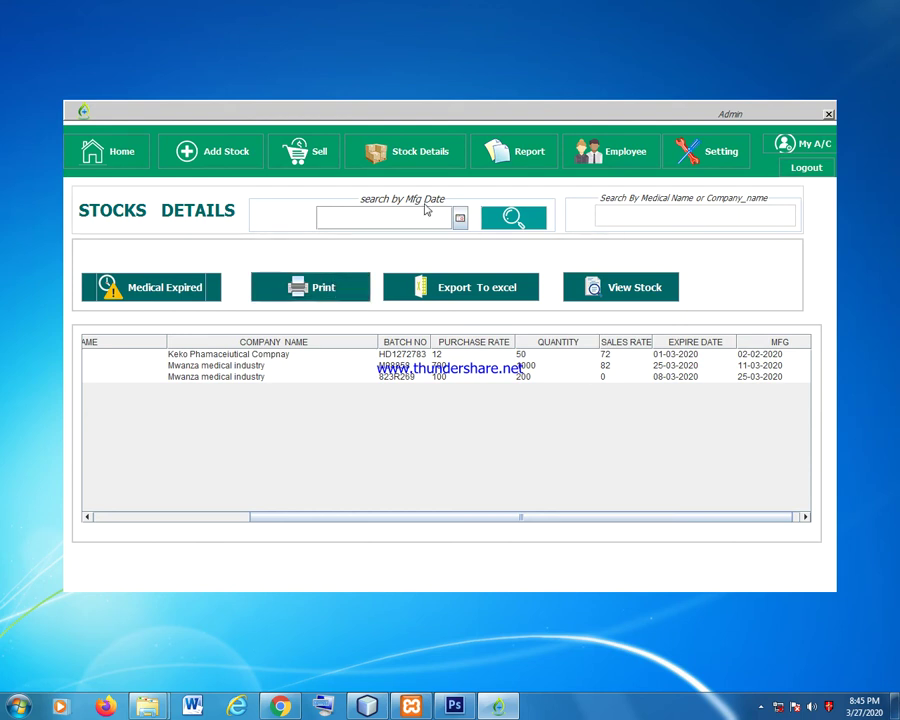
Print the stock list, then search stock manufactured 01-03-2020 and print that list.
click(316, 292)
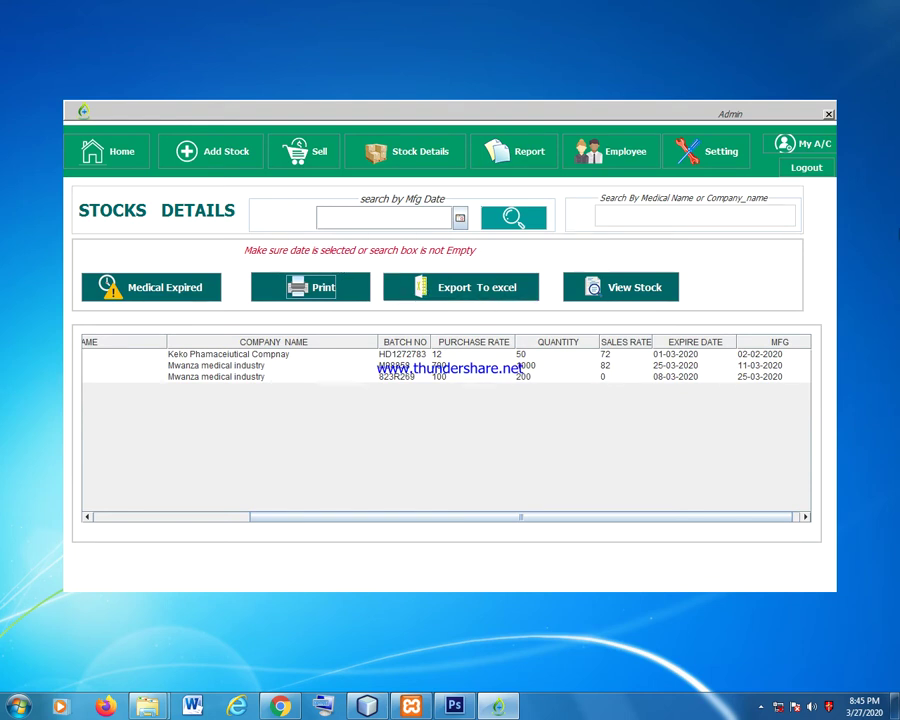
click(460, 217)
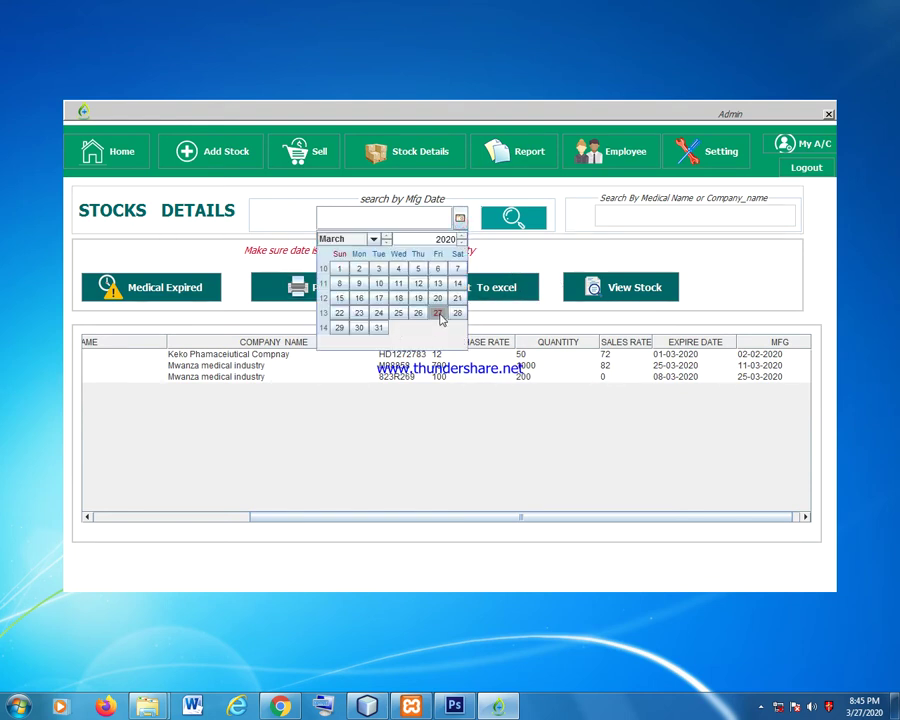
click(340, 268)
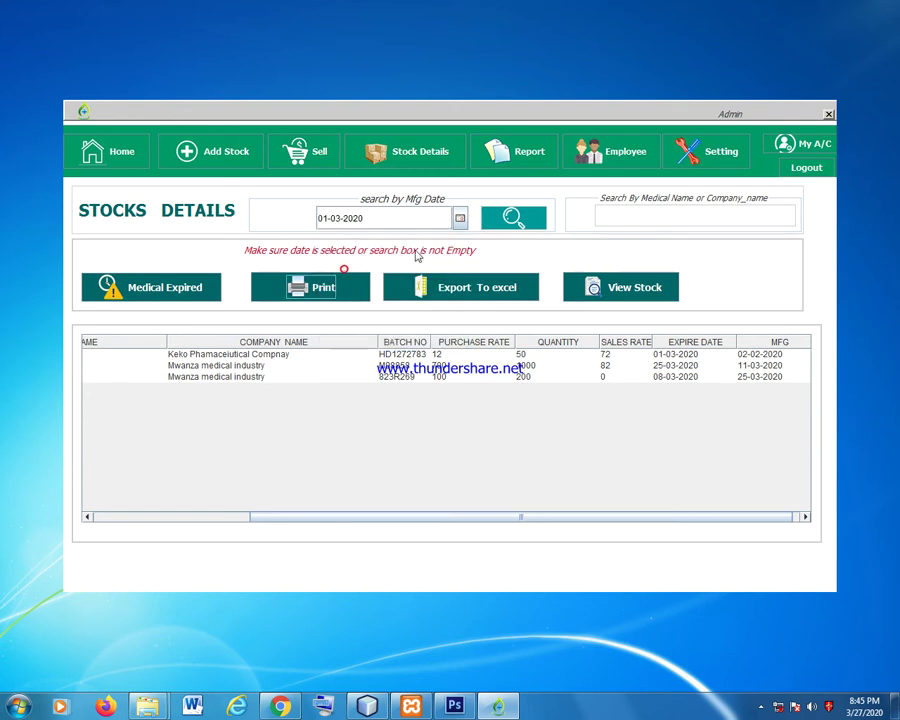
click(524, 220)
click(335, 295)
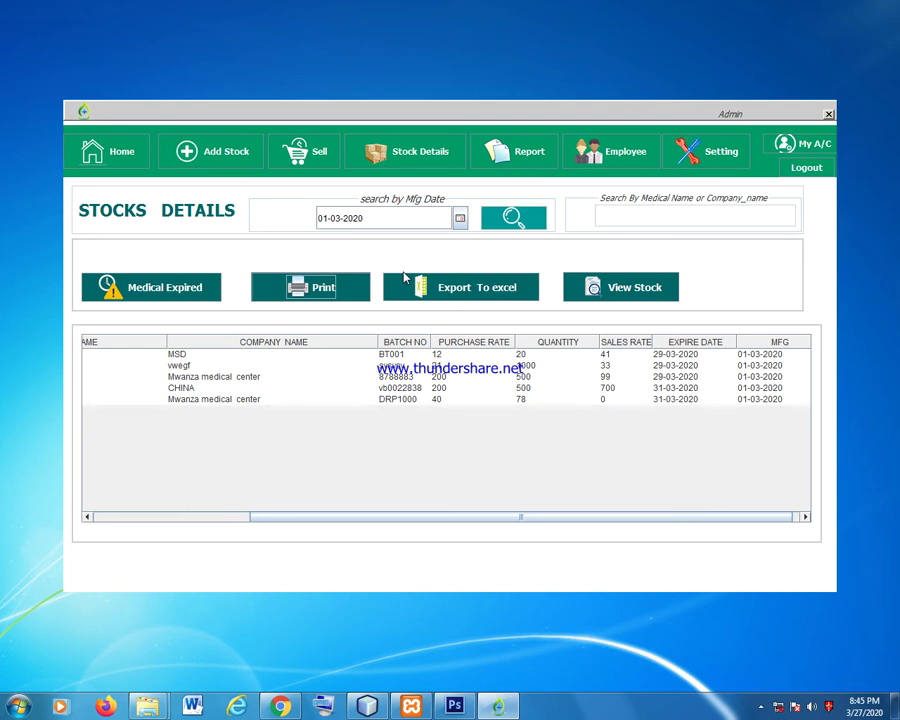
Refresh the desktop, scroll through the stock report, and close the report viewer.
right_click(748, 7)
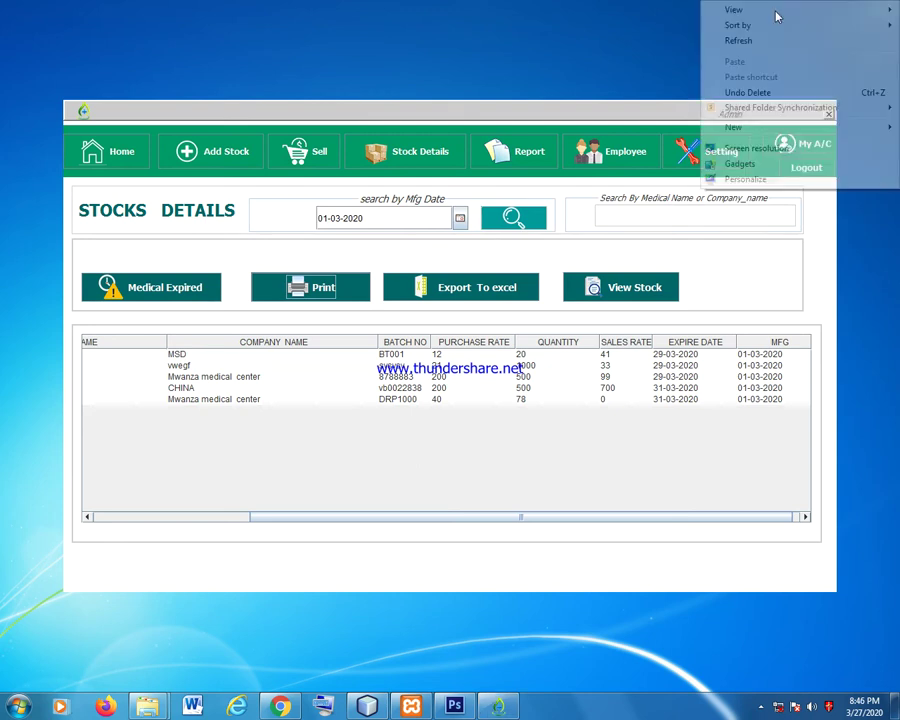
click(755, 43)
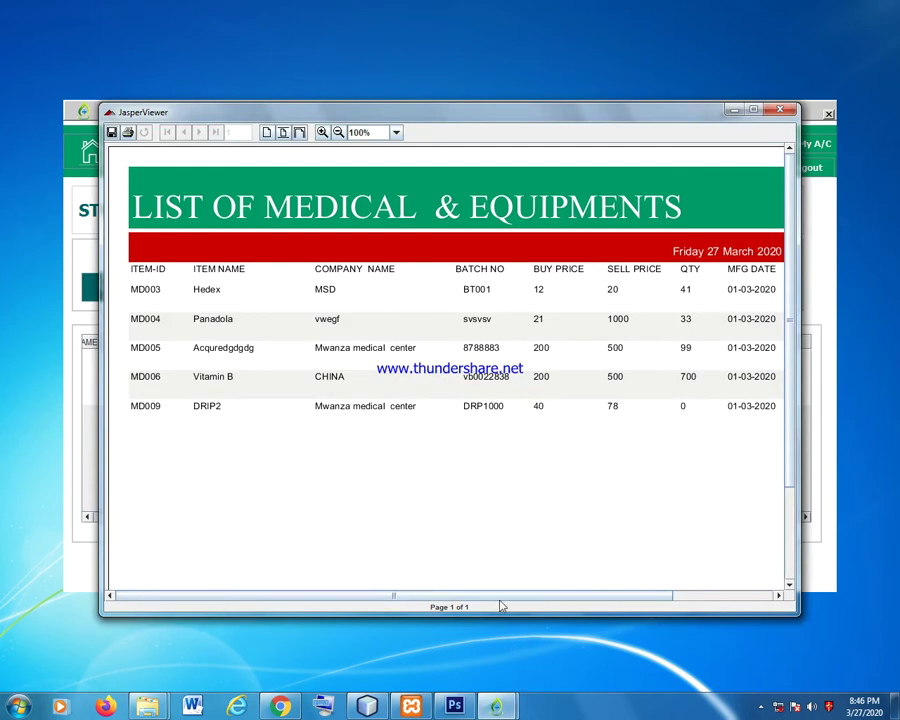
scroll(490, 446, down, 3)
scroll(600, 330, up, 3)
click(781, 111)
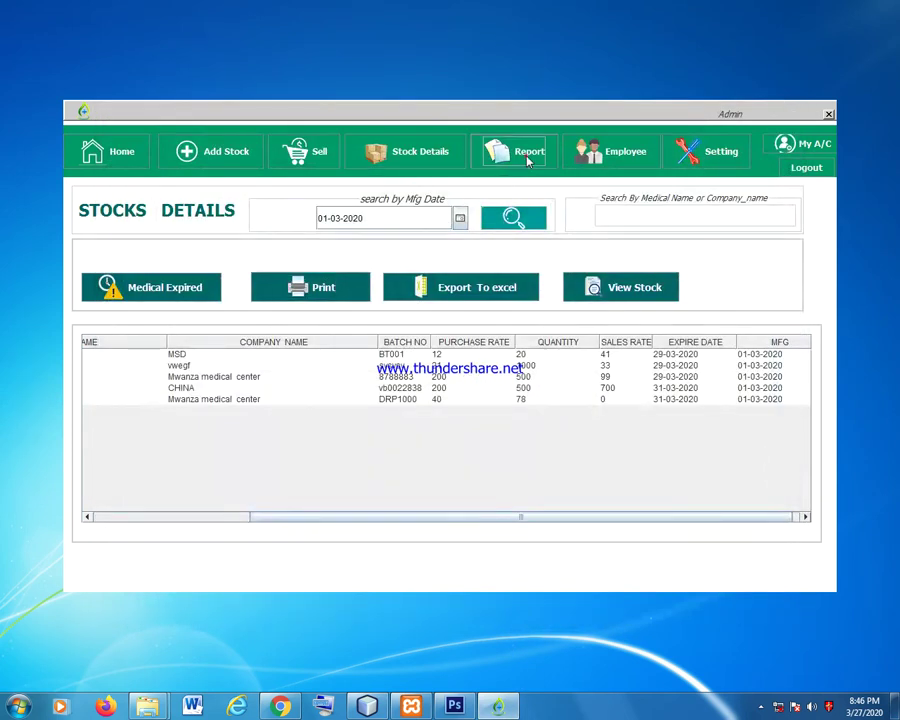
View the Sales Report, then open New Employee Registration offering employee ID EP005.
click(528, 158)
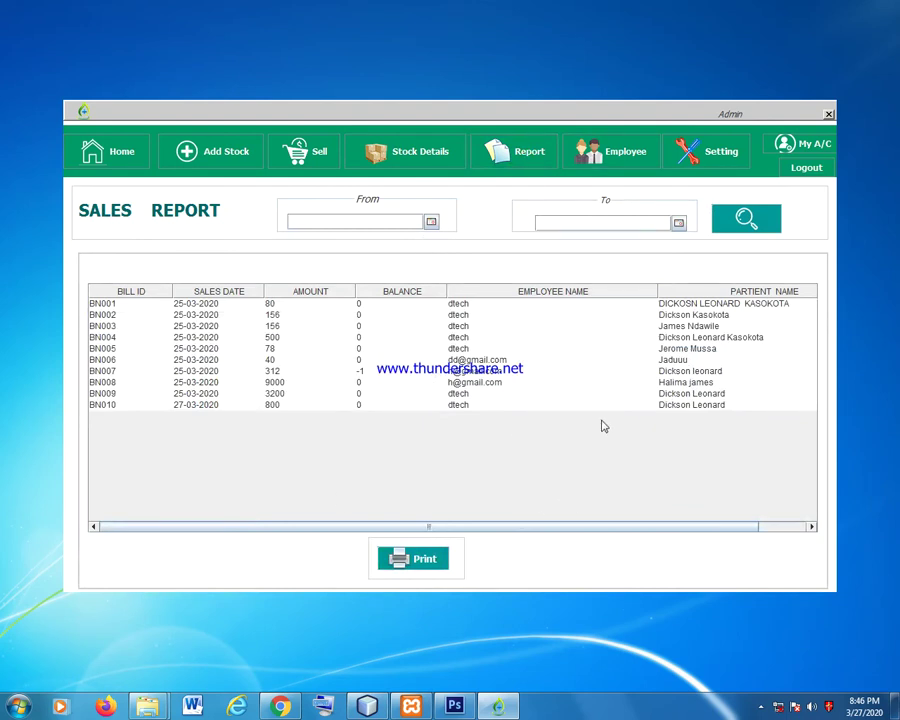
click(612, 152)
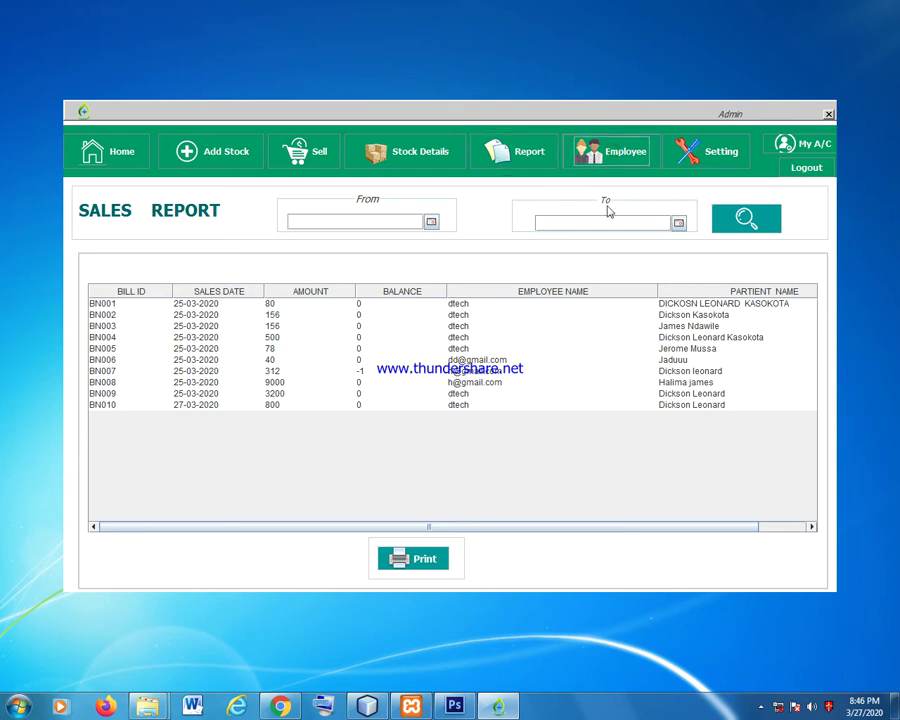
drag(455, 580, 540, 579)
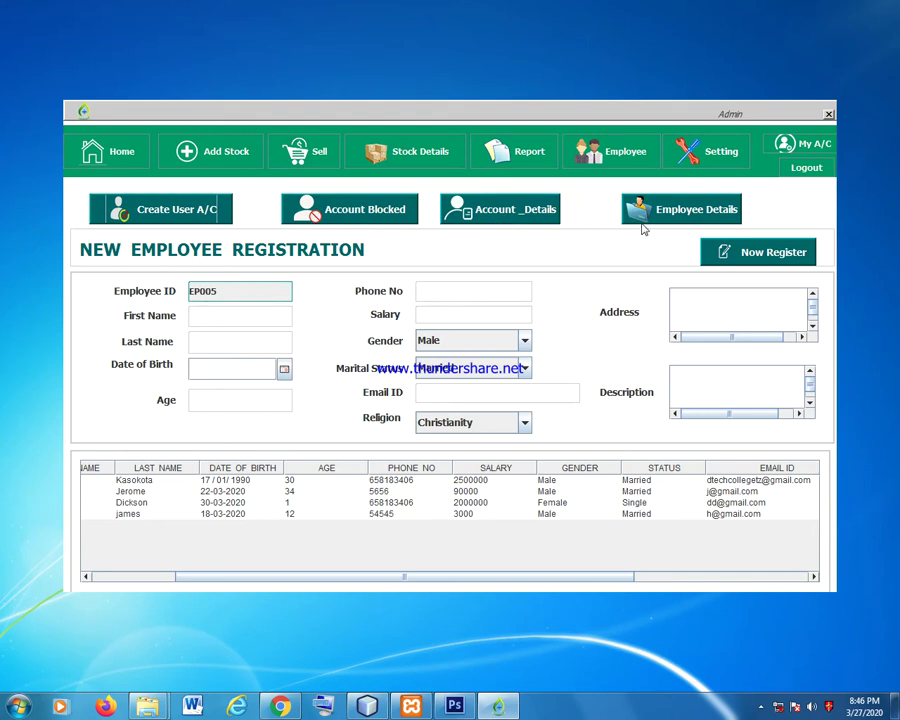
click(402, 502)
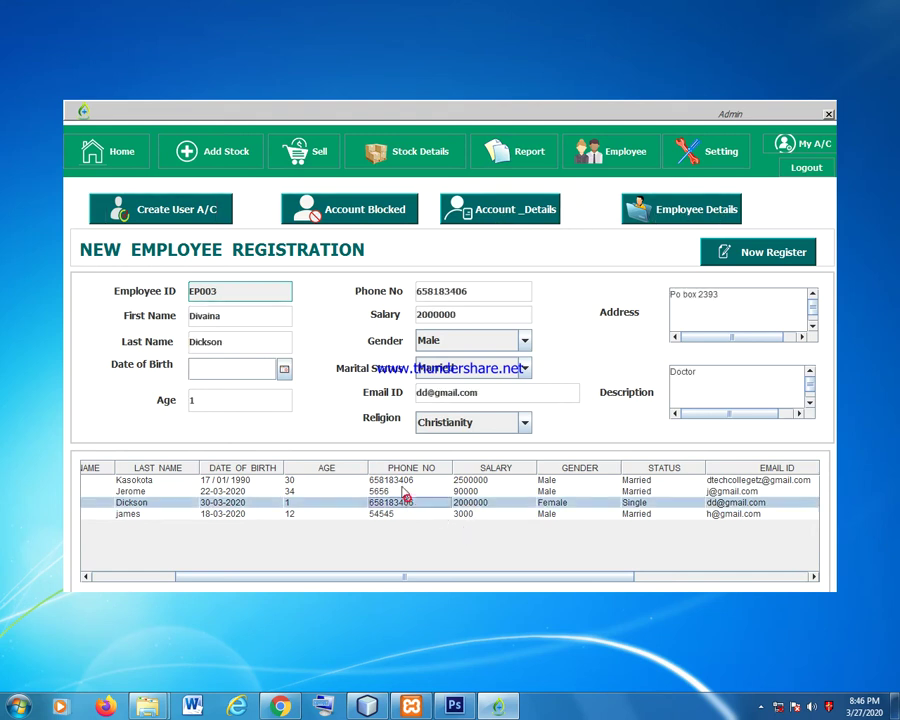
click(400, 480)
click(736, 503)
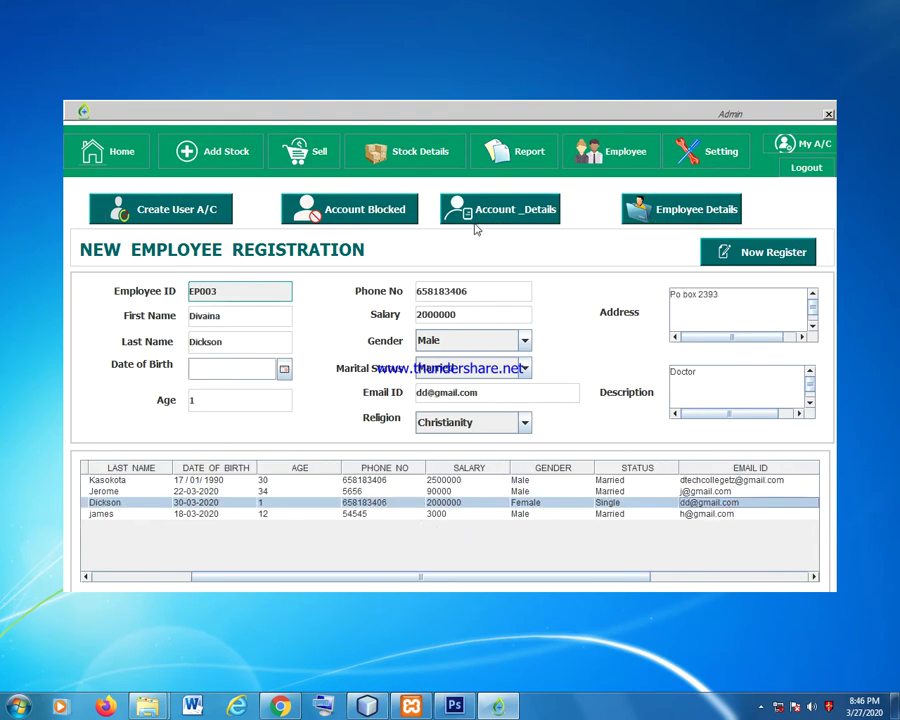
click(655, 211)
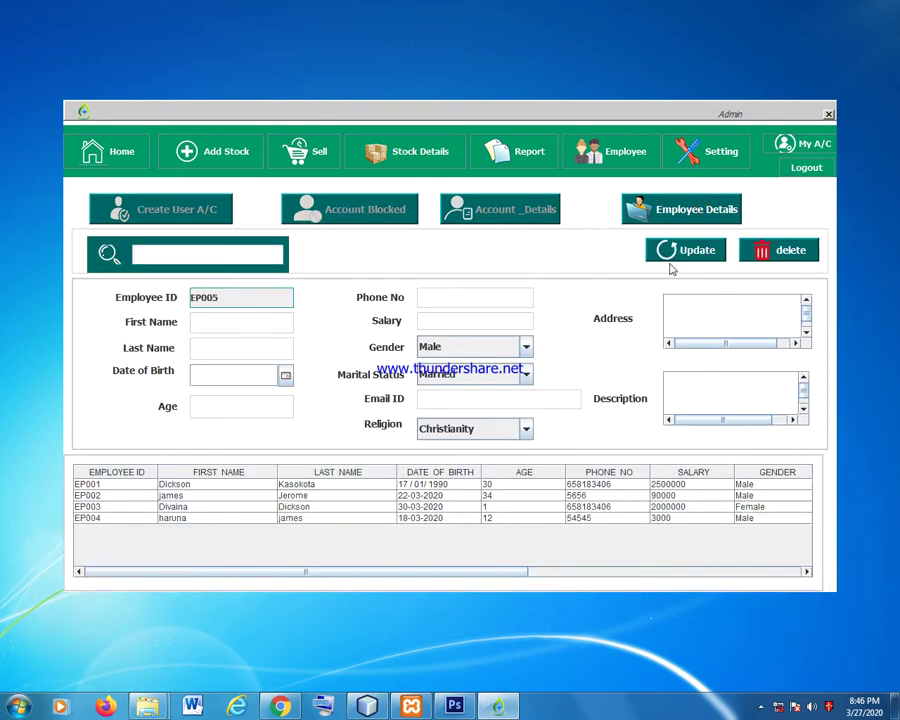
click(612, 151)
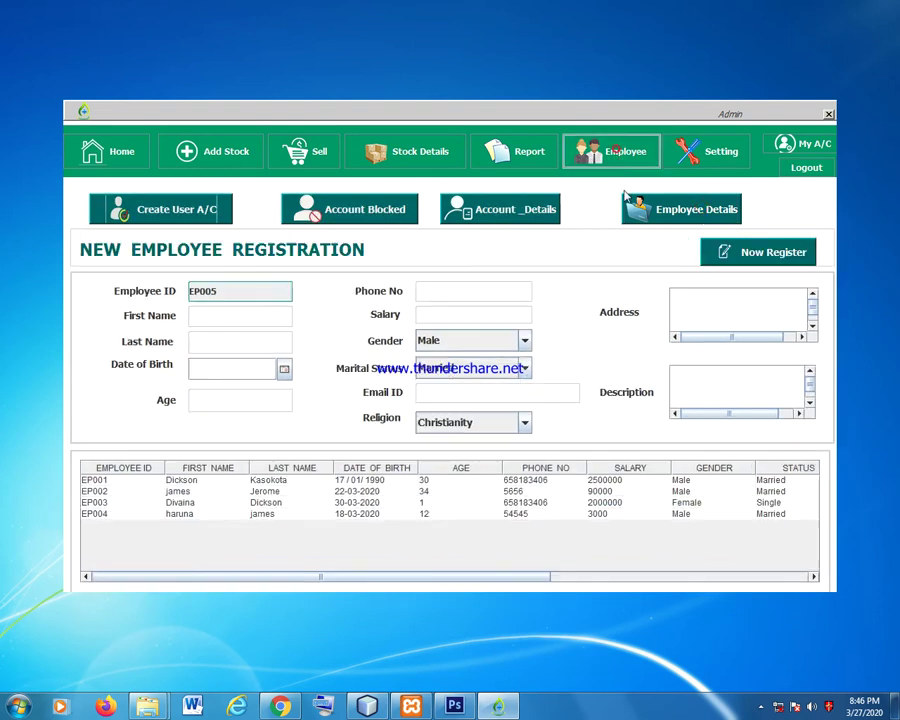
Select EP003 in Account Details, block its account, and list the blocked accounts.
click(512, 209)
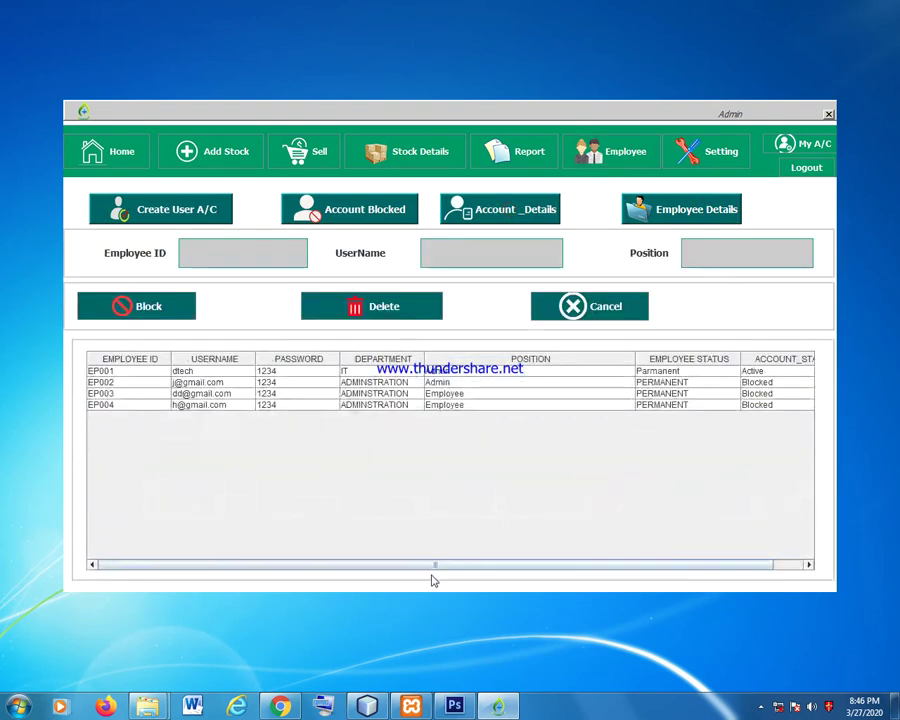
drag(432, 566, 627, 570)
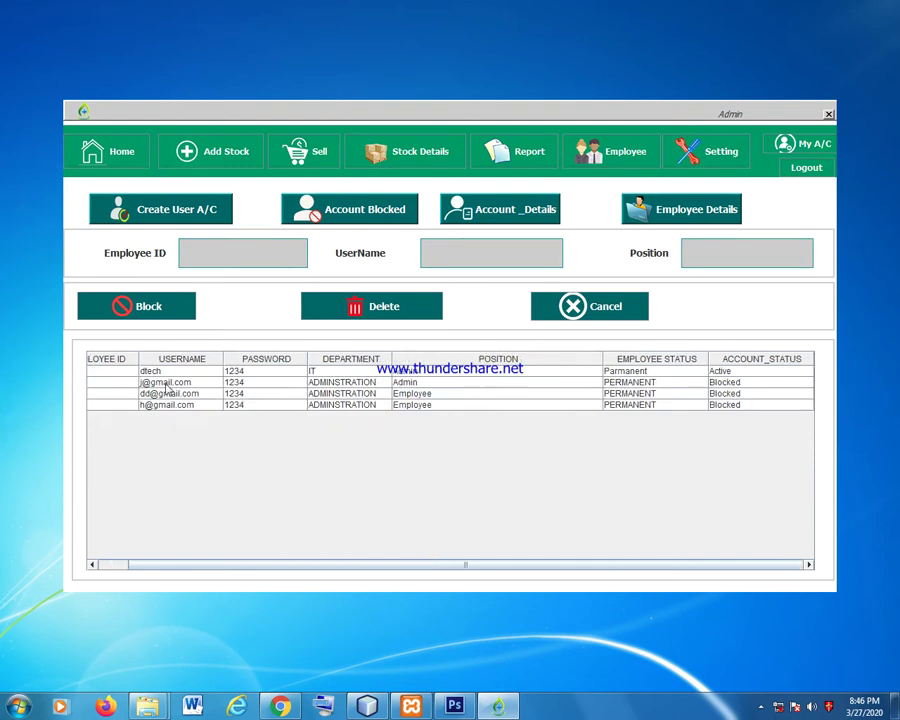
drag(436, 566, 287, 568)
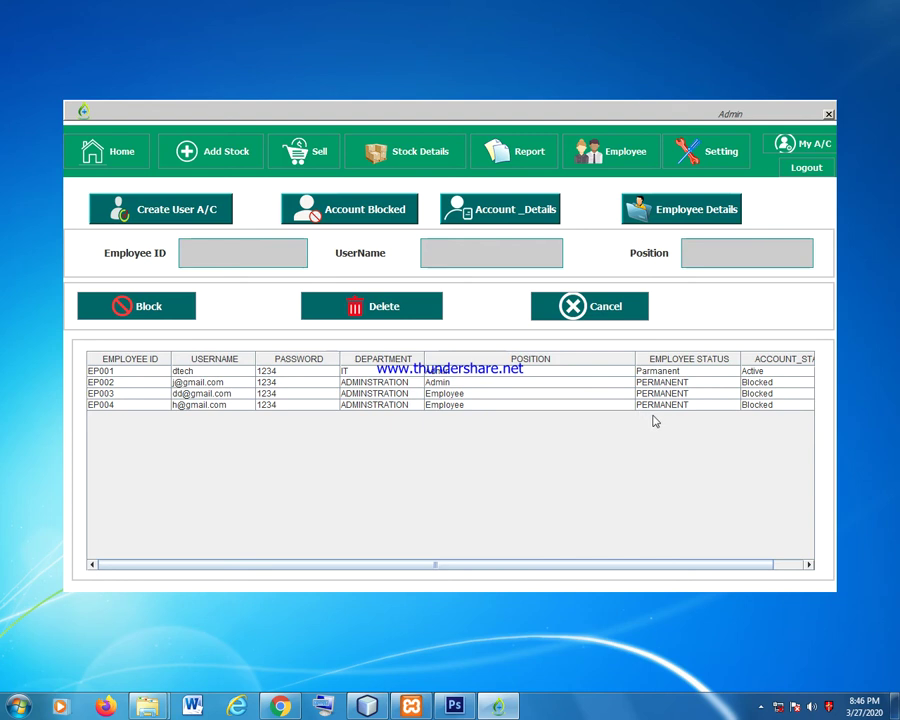
click(750, 405)
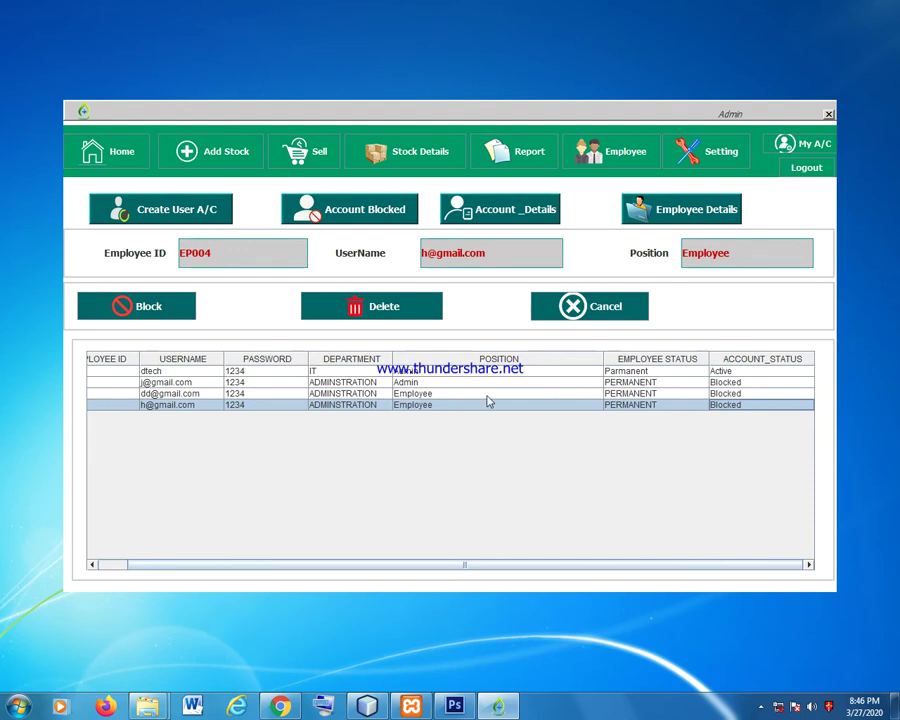
click(592, 393)
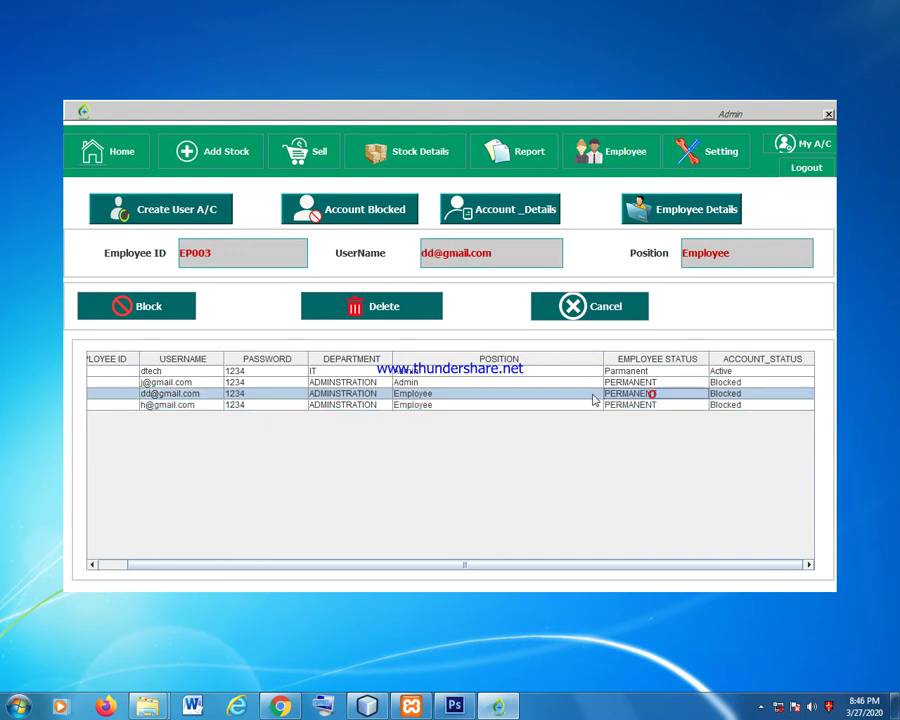
drag(360, 564, 275, 559)
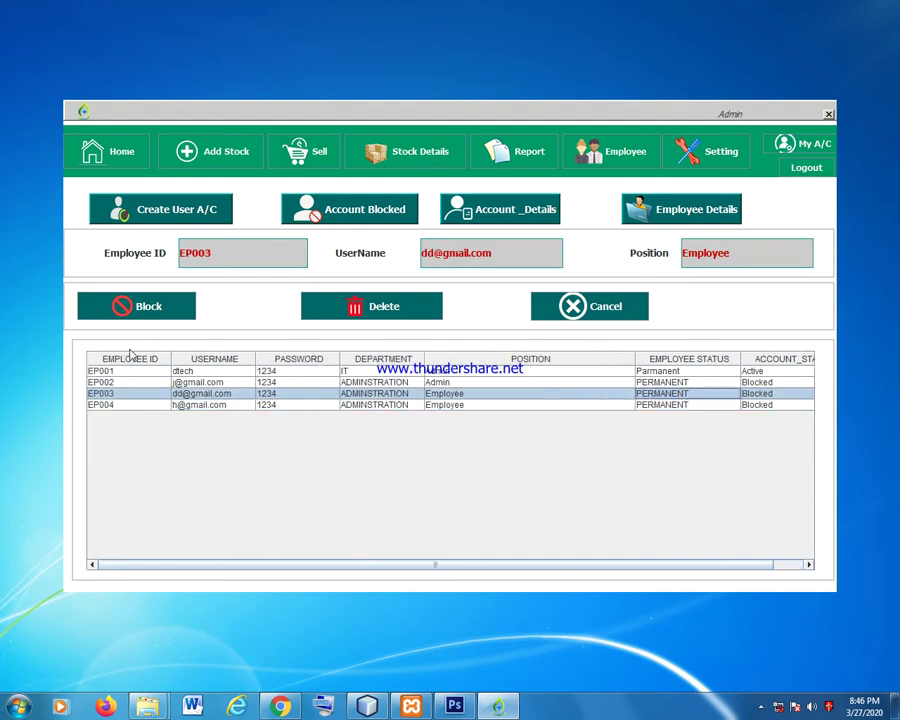
click(151, 315)
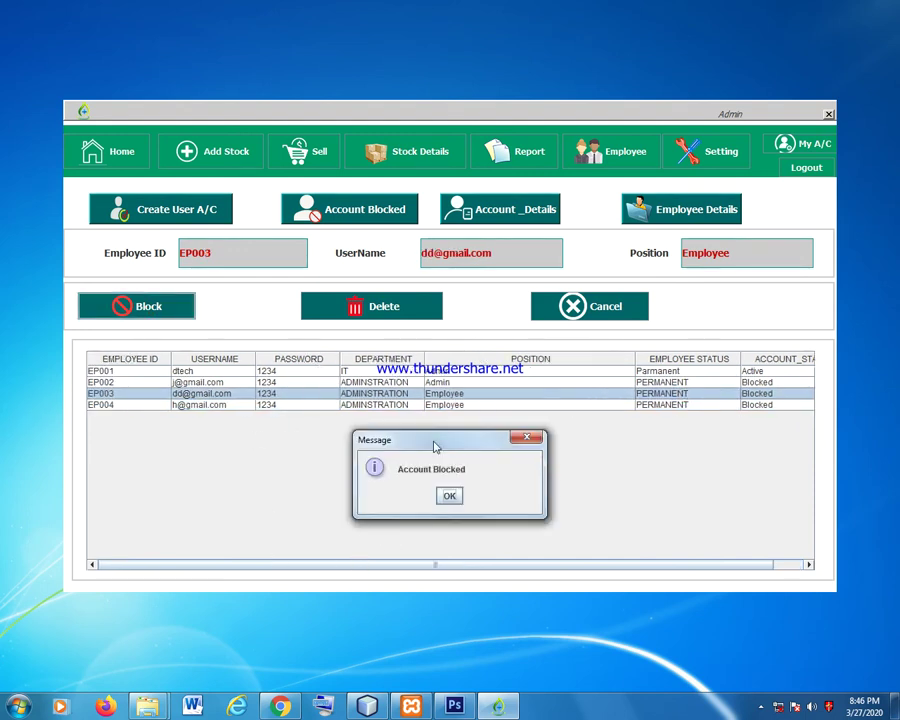
click(449, 495)
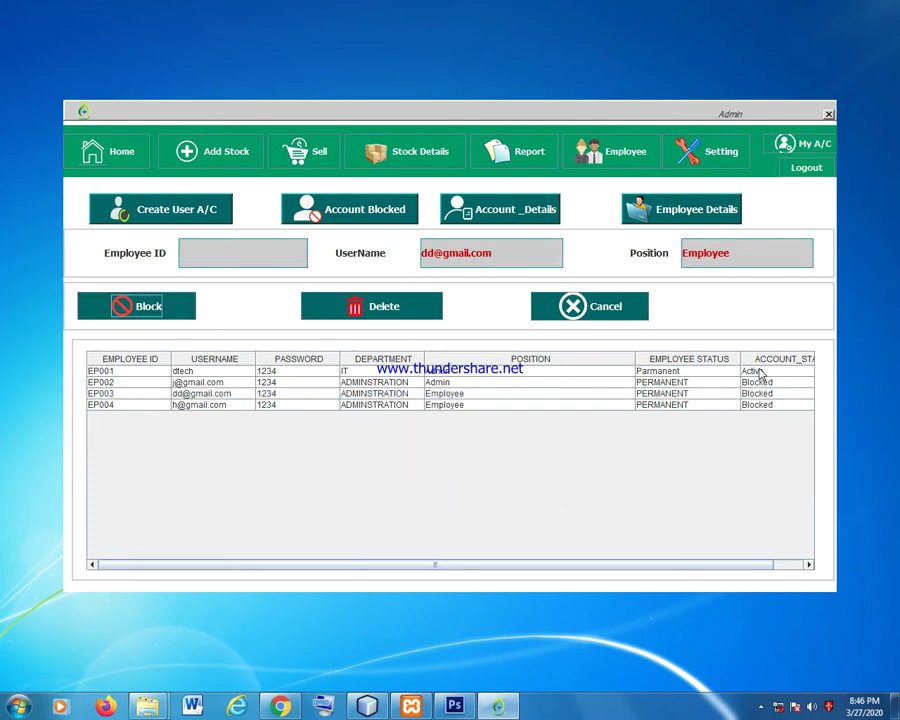
click(392, 211)
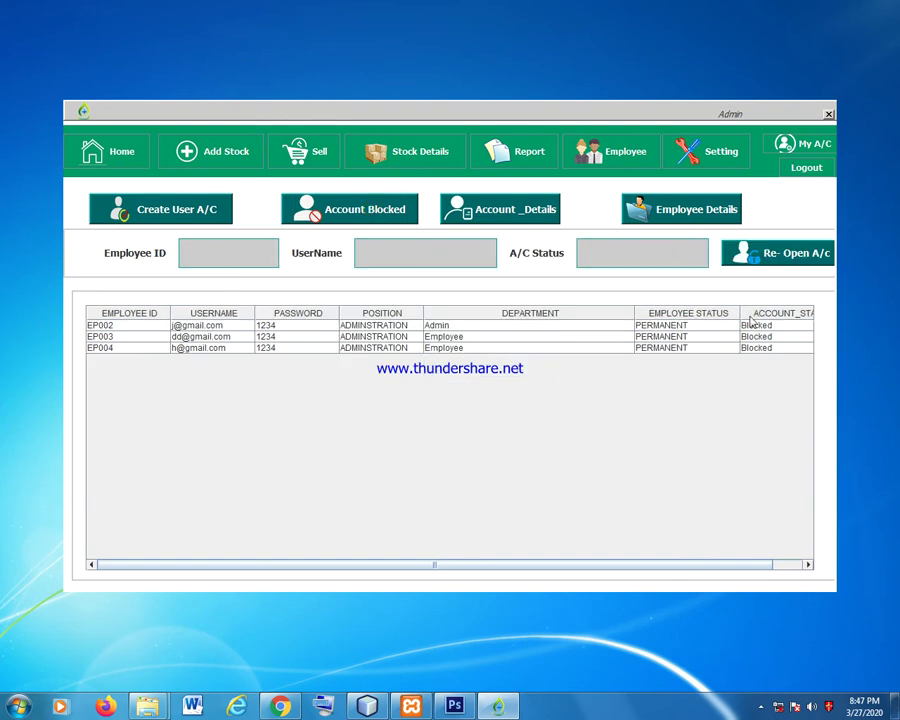
Re-open the blocked EP004 and EP003 accounts, confirming each activation message.
click(757, 347)
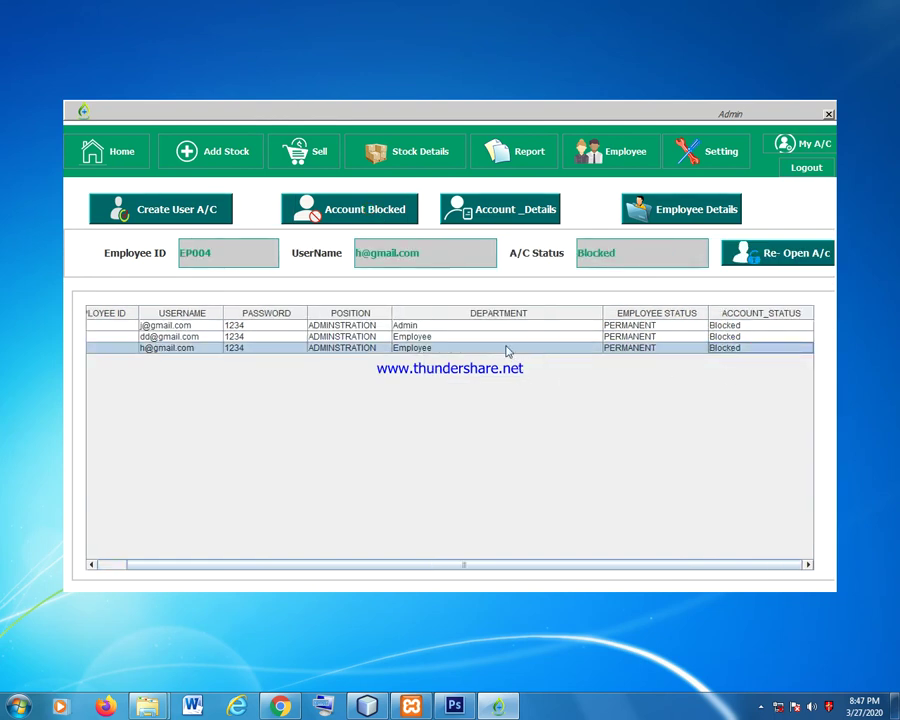
click(797, 257)
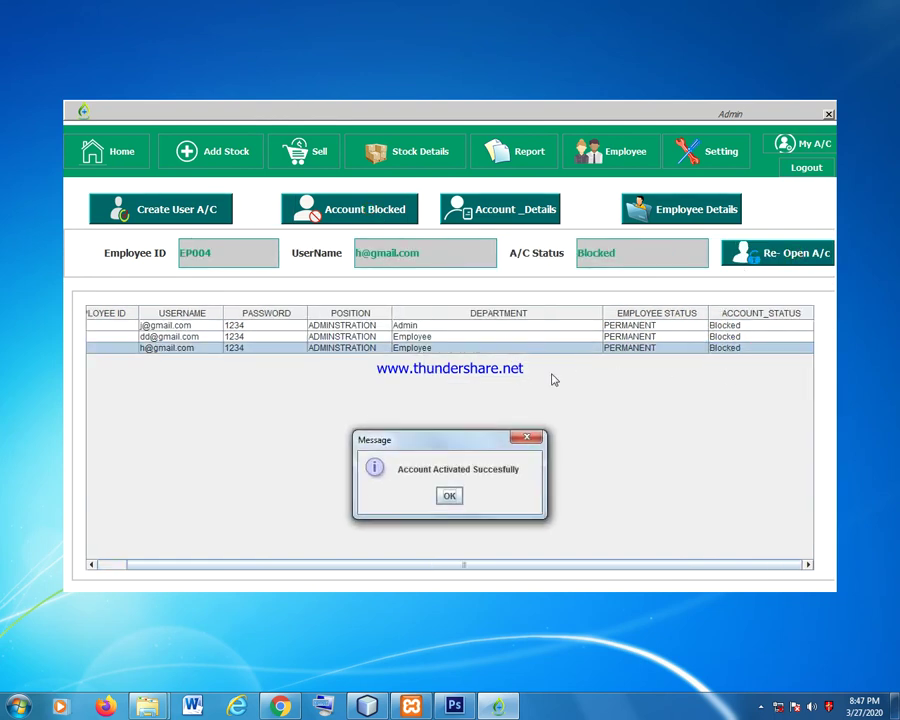
click(450, 496)
click(735, 337)
click(790, 253)
click(449, 496)
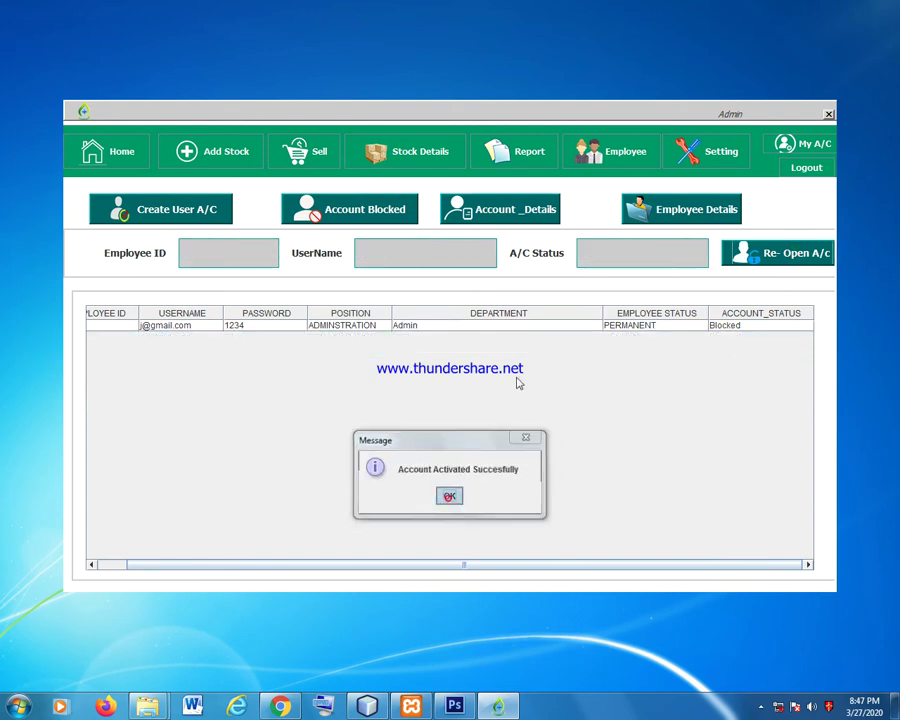
Re-open the EP002 account and return to the full list showing all accounts Active.
click(650, 325)
click(765, 254)
click(452, 495)
click(510, 327)
click(731, 262)
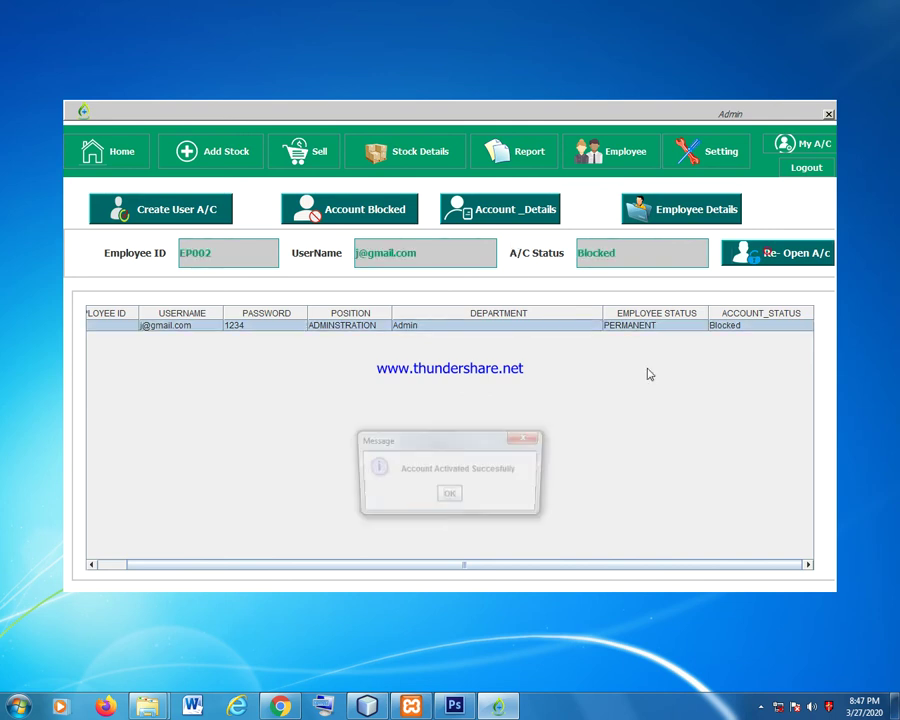
click(455, 498)
click(349, 209)
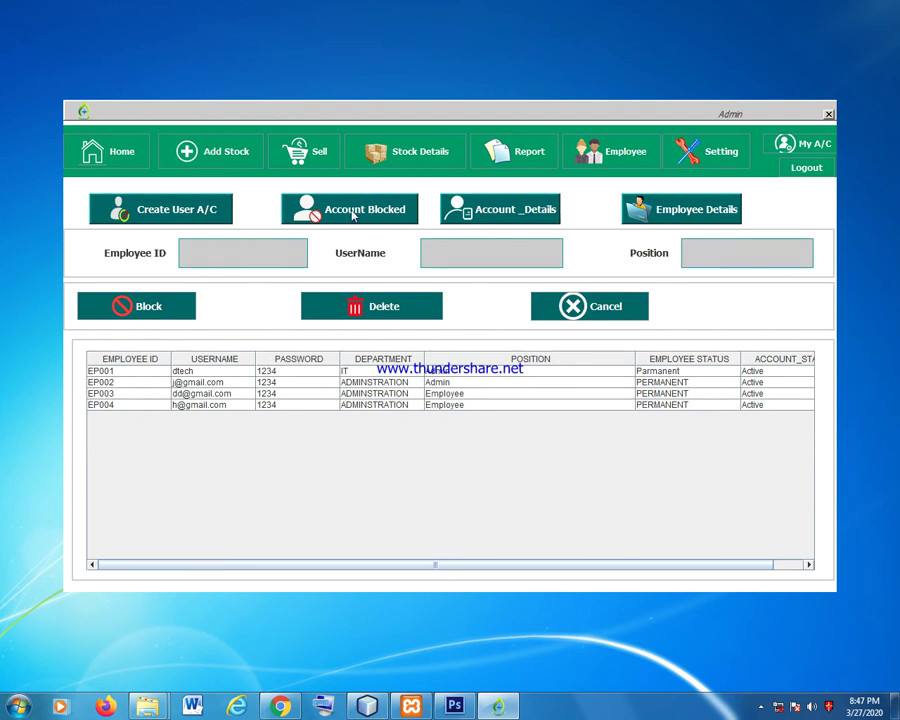
Confirm no blocked accounts remain and look over EP004 in the employee and account lists.
click(356, 208)
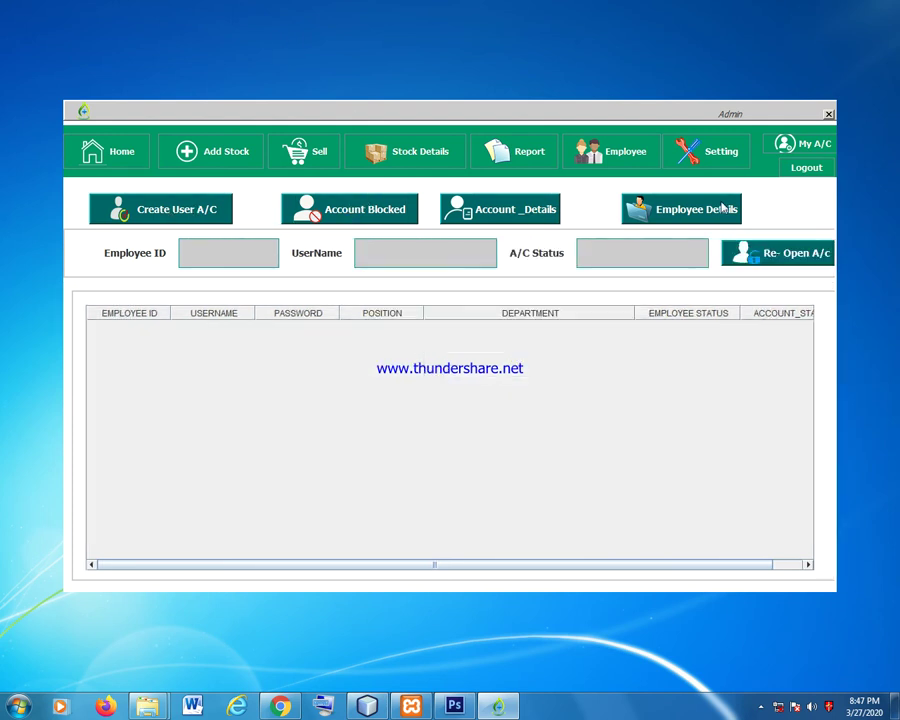
click(641, 153)
click(441, 514)
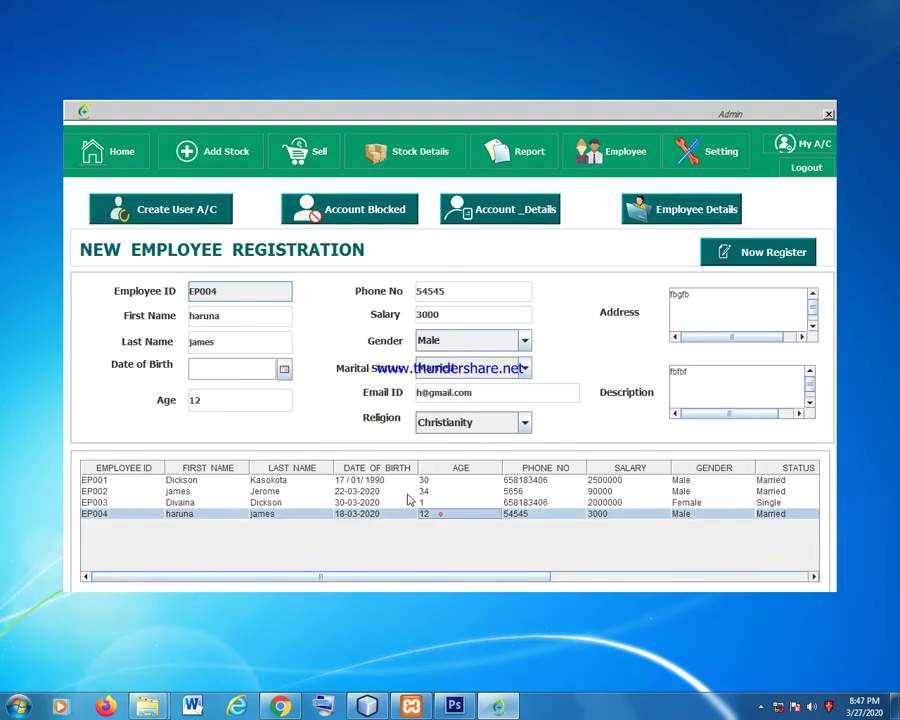
click(335, 214)
click(512, 218)
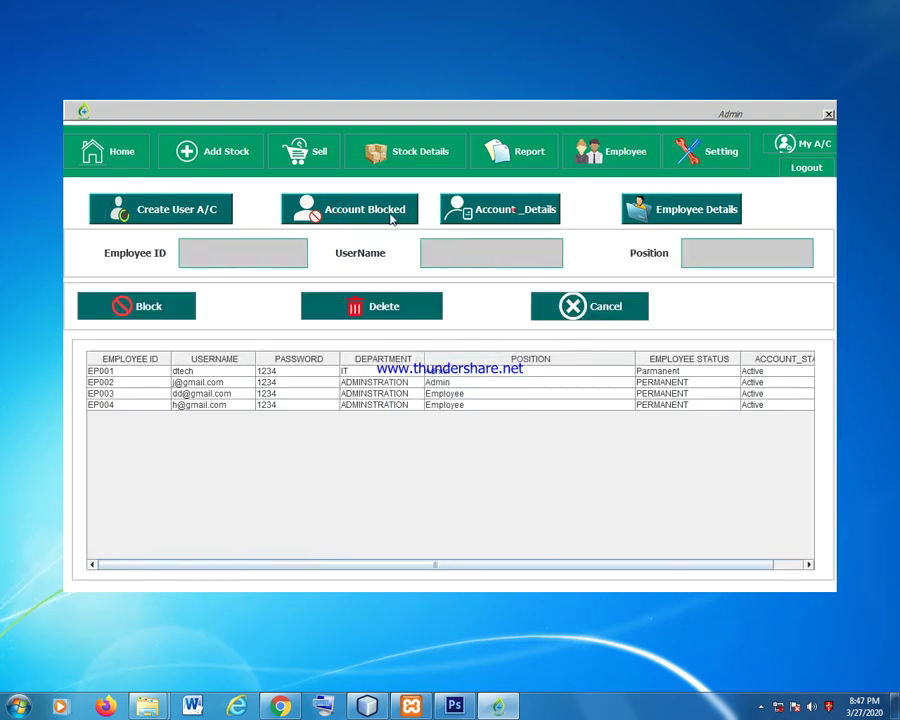
click(172, 209)
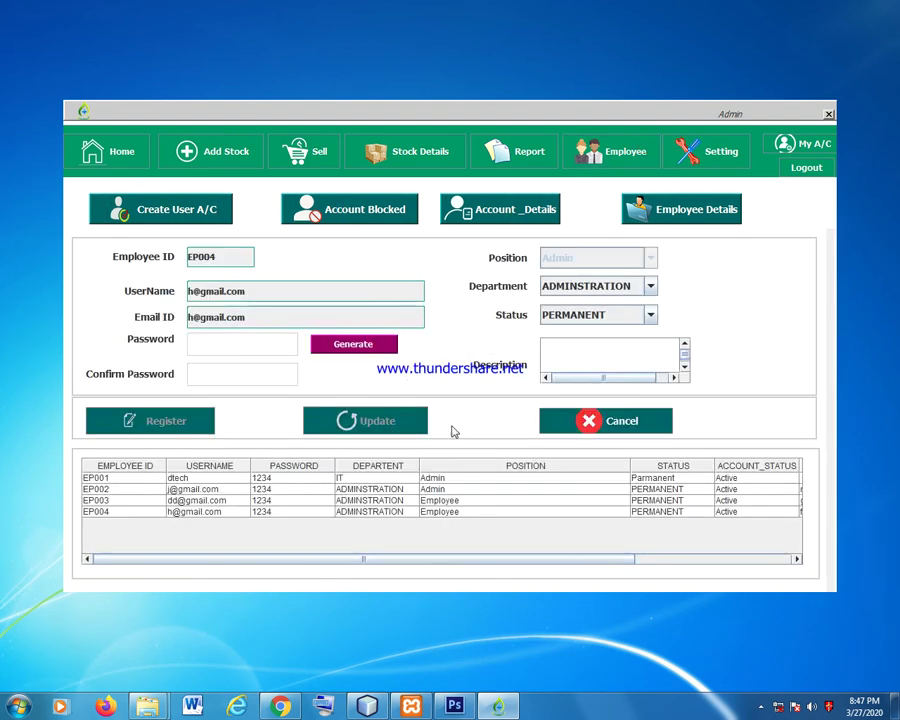
click(556, 209)
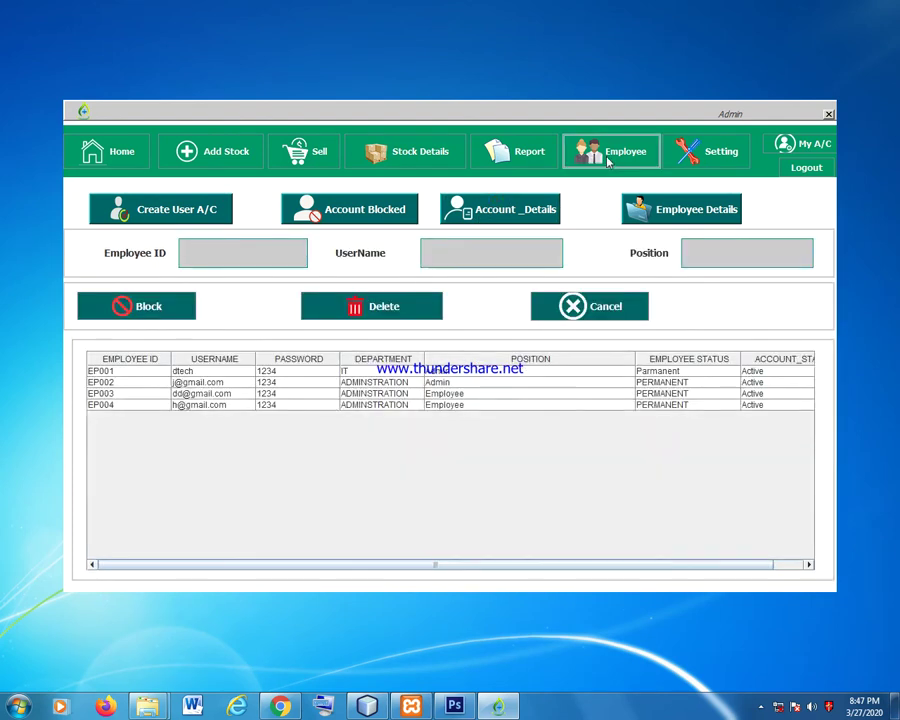
Dismiss the select-user warning, choose employee EP004, and open its Create User account form.
click(611, 151)
click(173, 218)
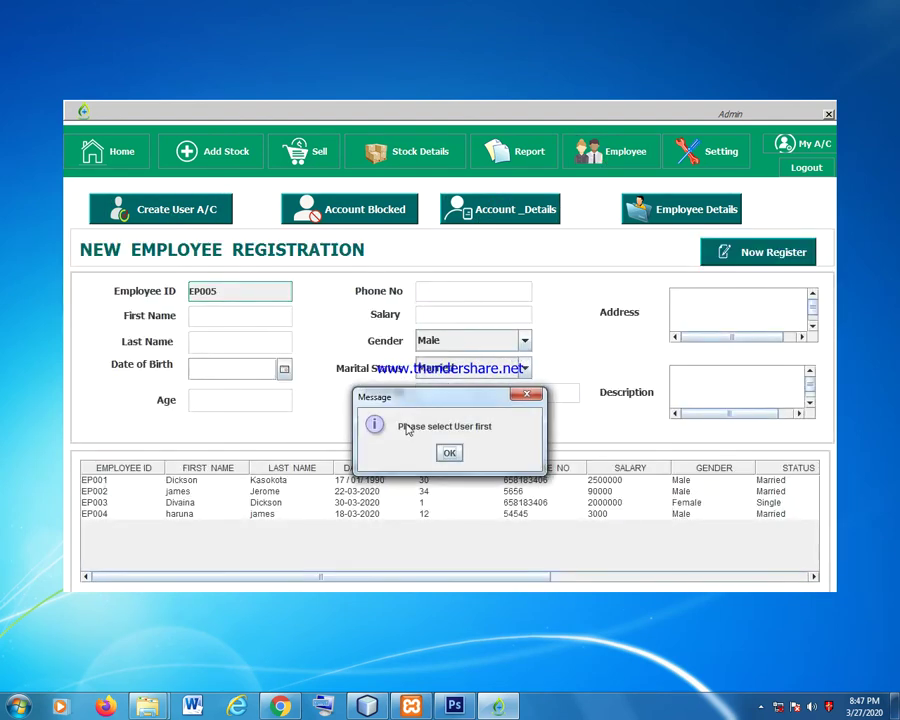
click(460, 455)
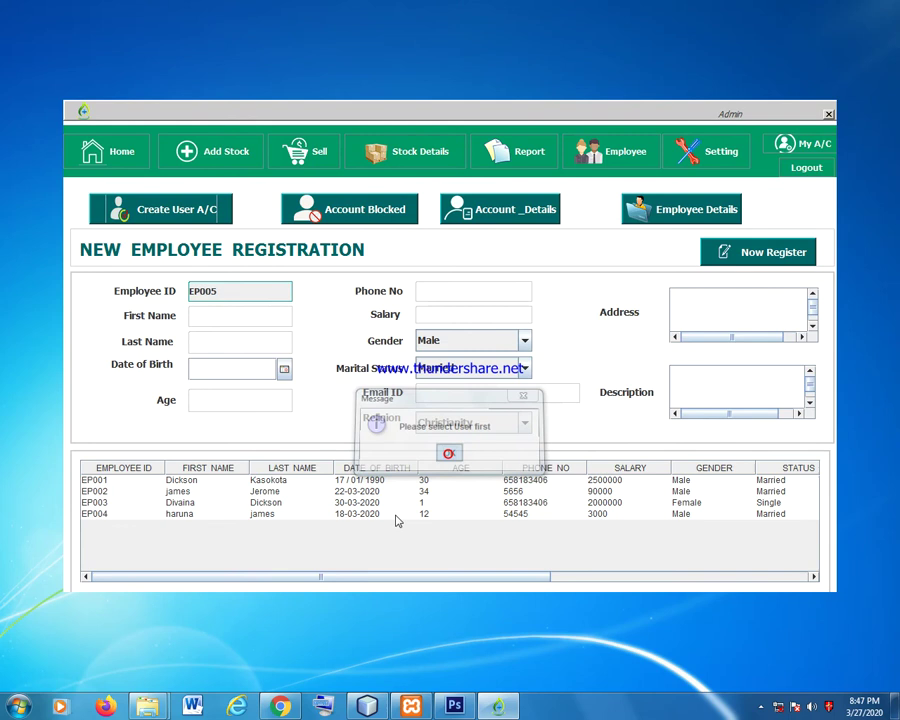
click(394, 514)
click(178, 218)
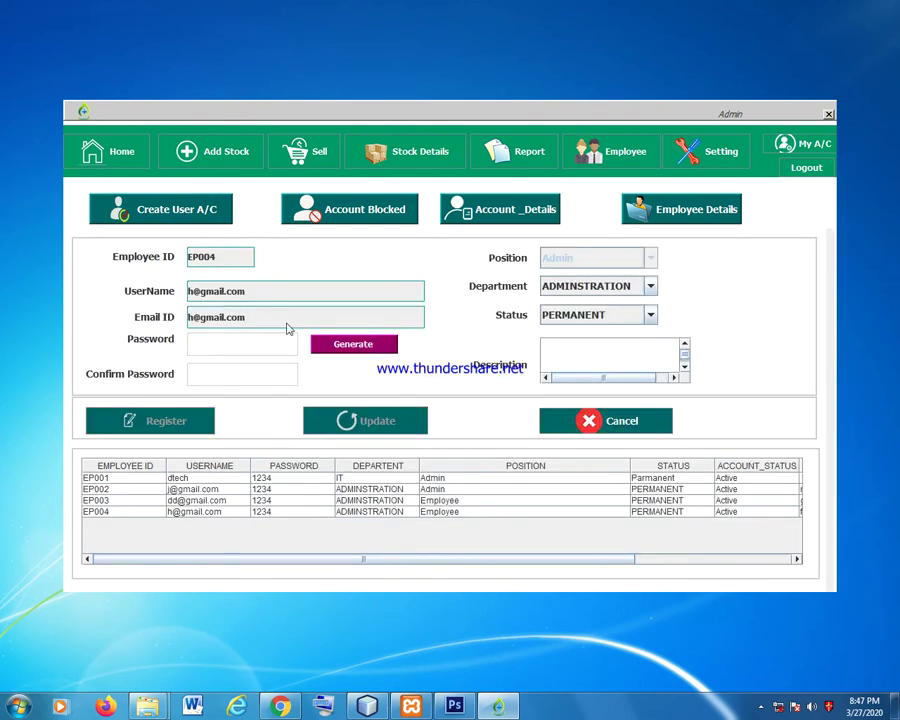
Generate a random password, paste it into Confirm Password, and open the Settings page.
click(366, 347)
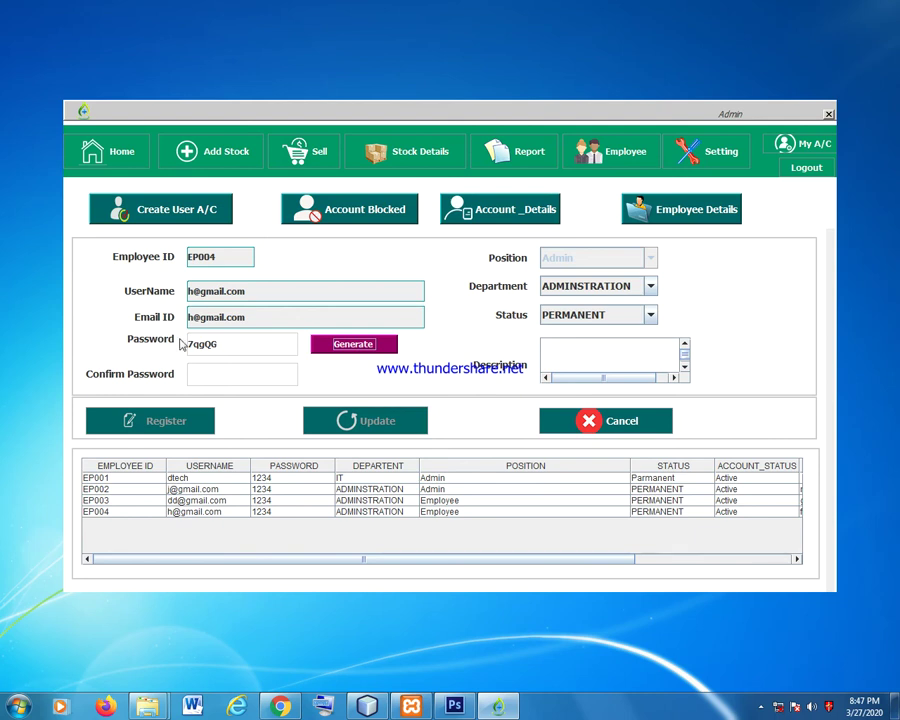
click(210, 375)
key(BackSpace)
key(BackSpace)
key(BackSpace)
key(BackSpace)
key(BackSpace)
key(BackSpace)
double_click(231, 343)
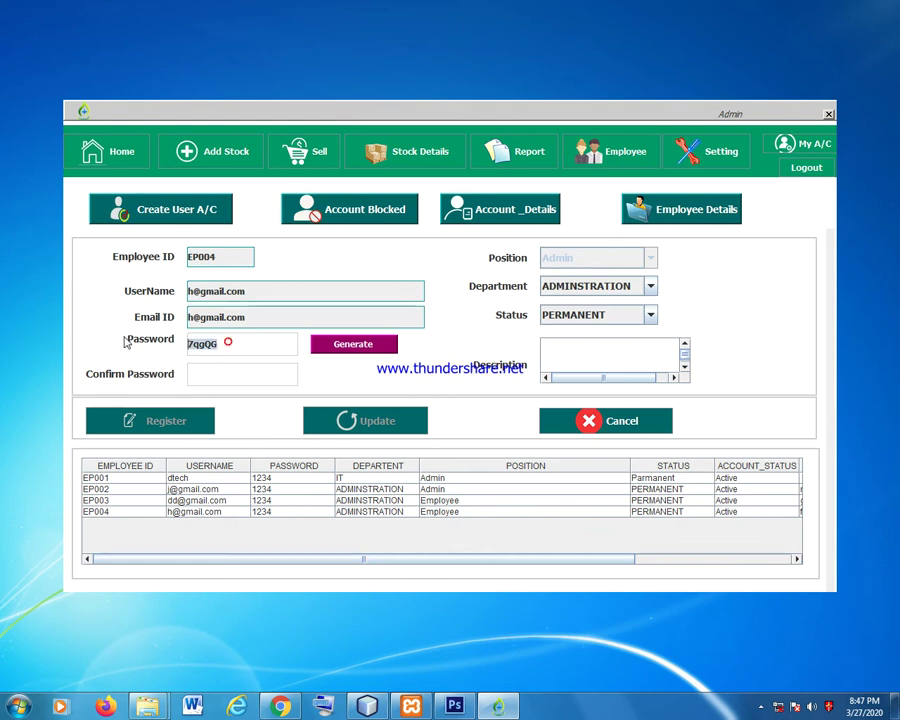
key(ctrl+c)
click(204, 373)
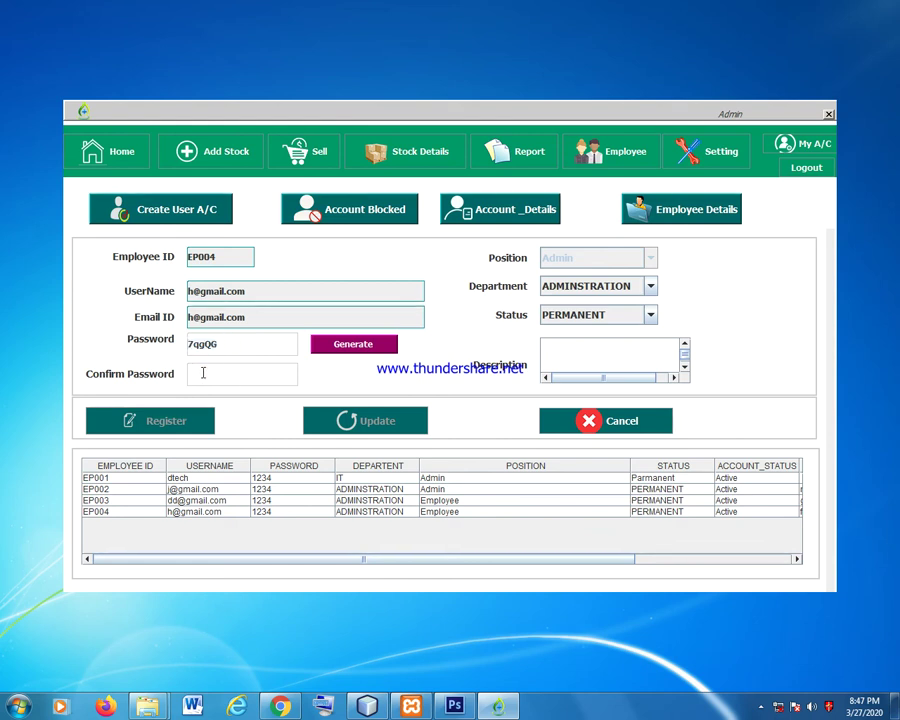
key(ctrl+v)
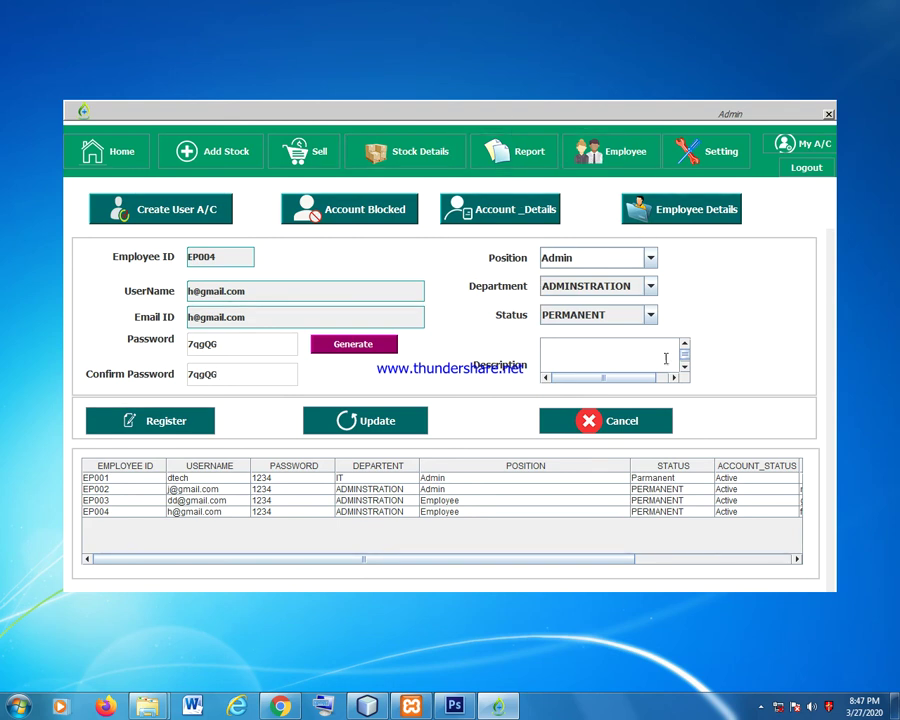
click(724, 156)
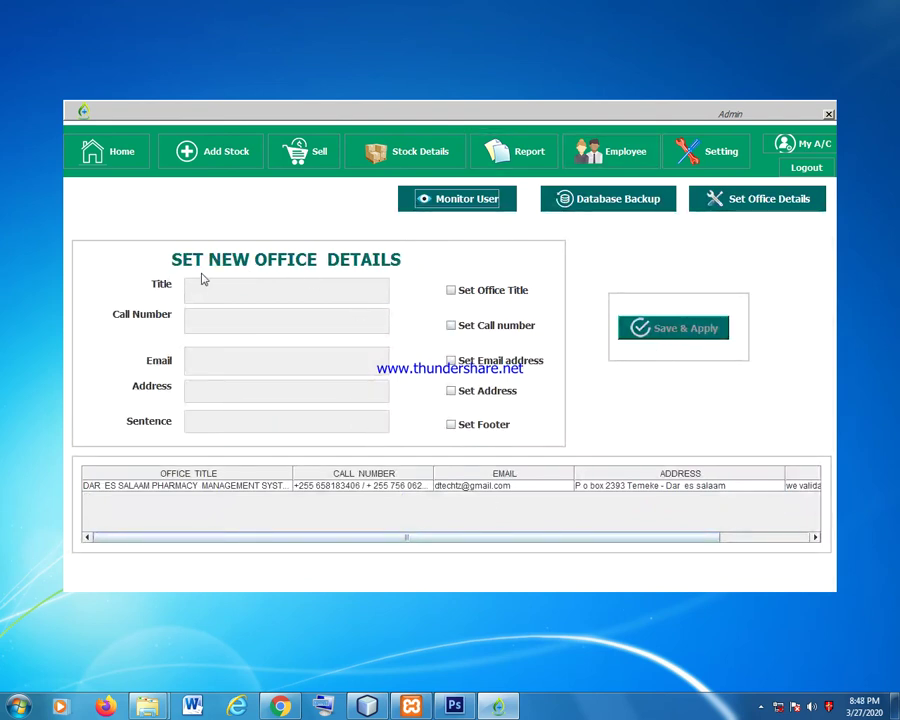
Change the office title to DTECH PHARMACY MANAGEMENT SYSTEM and save and apply it.
click(287, 486)
click(330, 490)
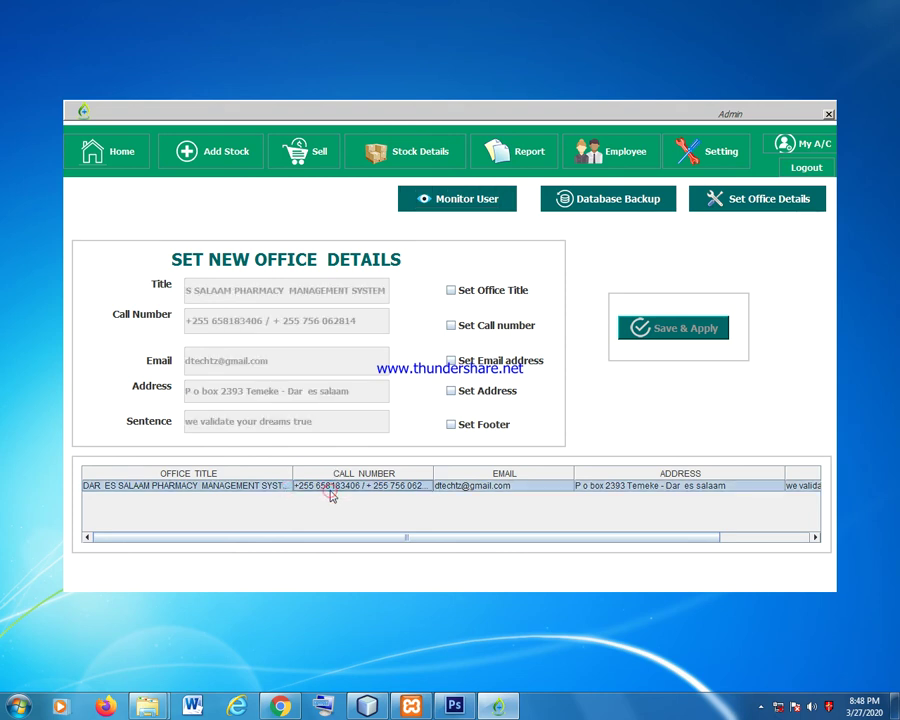
click(451, 291)
click(227, 292)
key(BackSpace)
key(BackSpace)
key(BackSpace)
key(BackSpace)
key(BackSpace)
key(BackSpace)
key(BackSpace)
key(BackSpace)
key(BackSpace)
key(BackSpace)
key(BackSpace)
key(BackSpace)
key(BackSpace)
key(BackSpace)
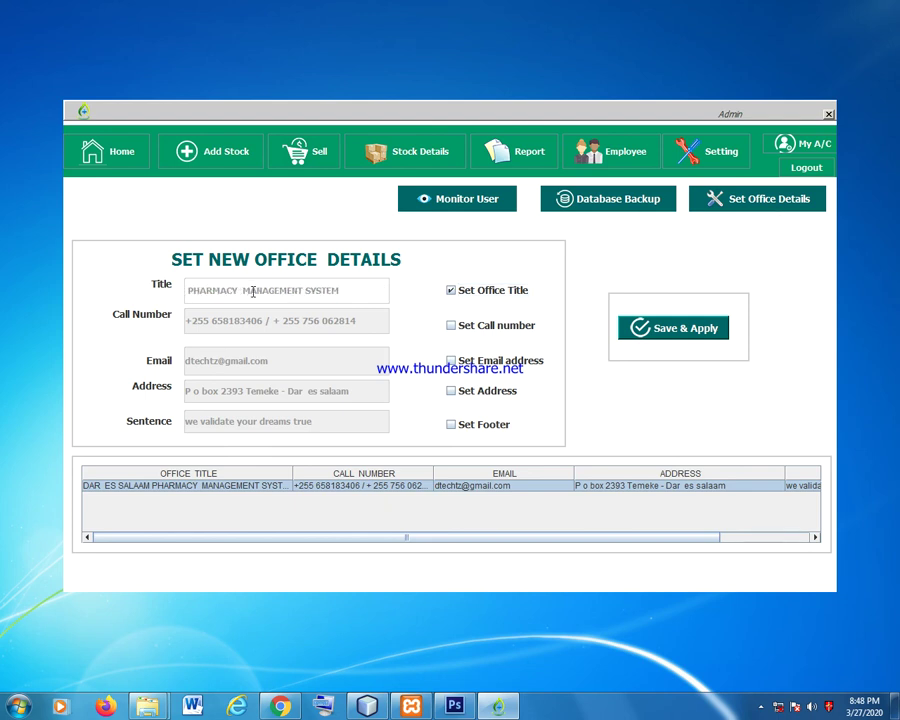
text(DTECH)
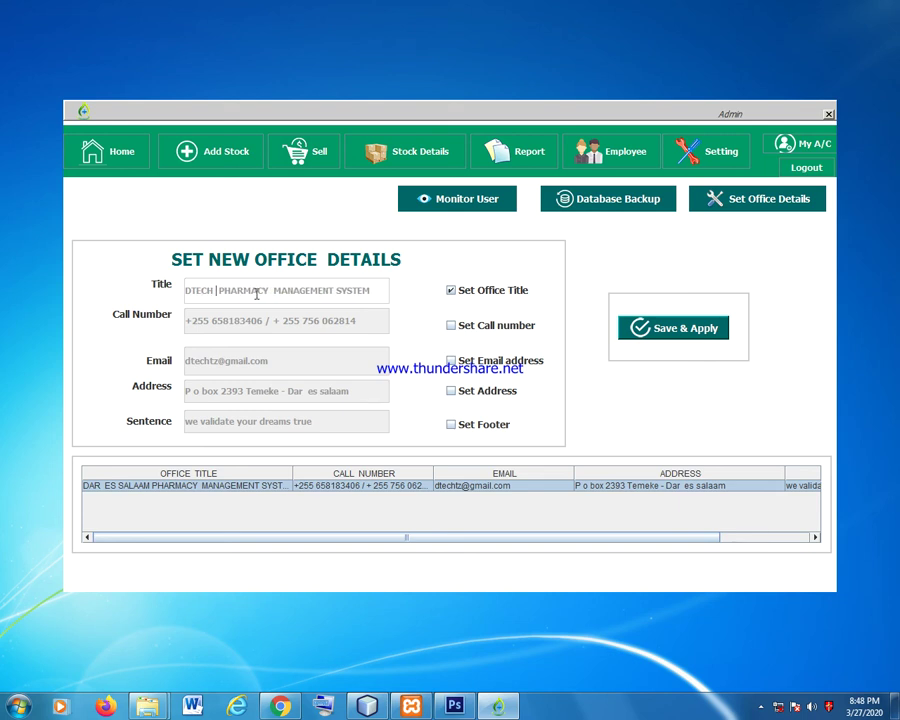
click(685, 345)
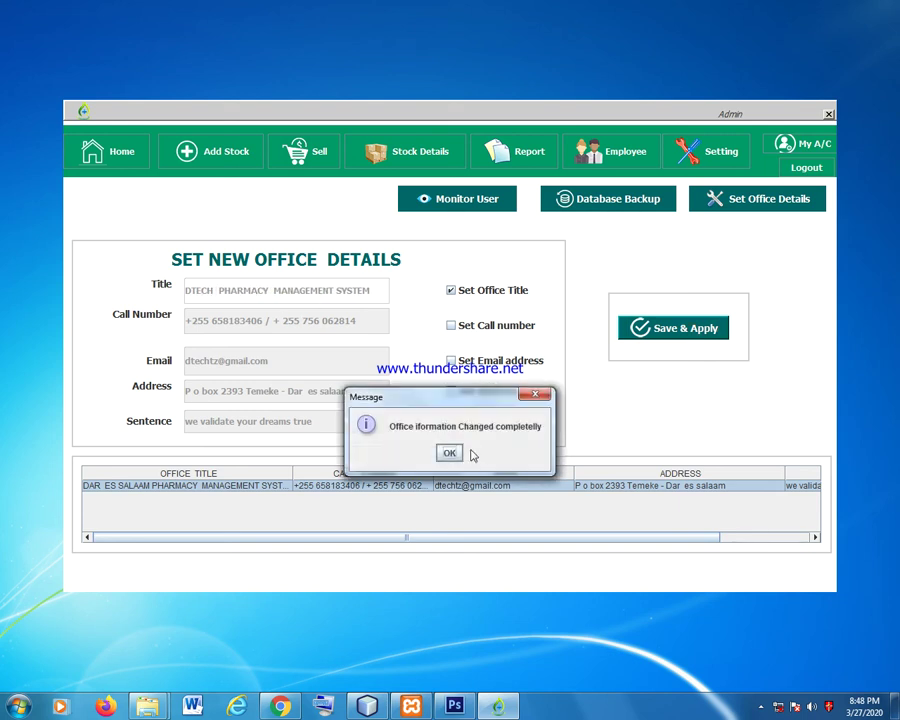
key(Return)
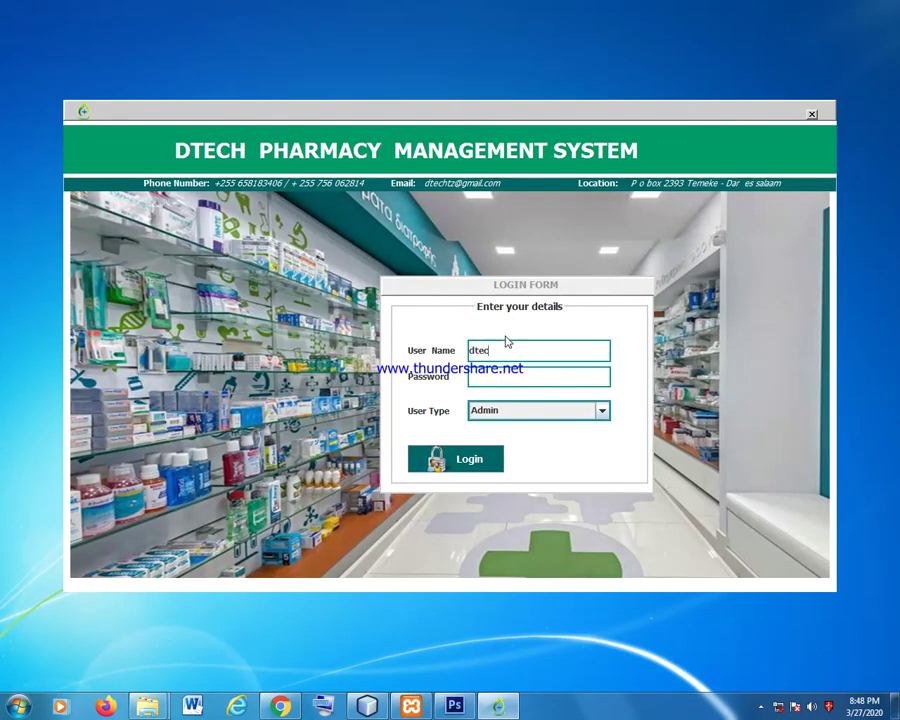
Log back in as admin with the account password and reopen the Settings page.
click(492, 376)
click(466, 458)
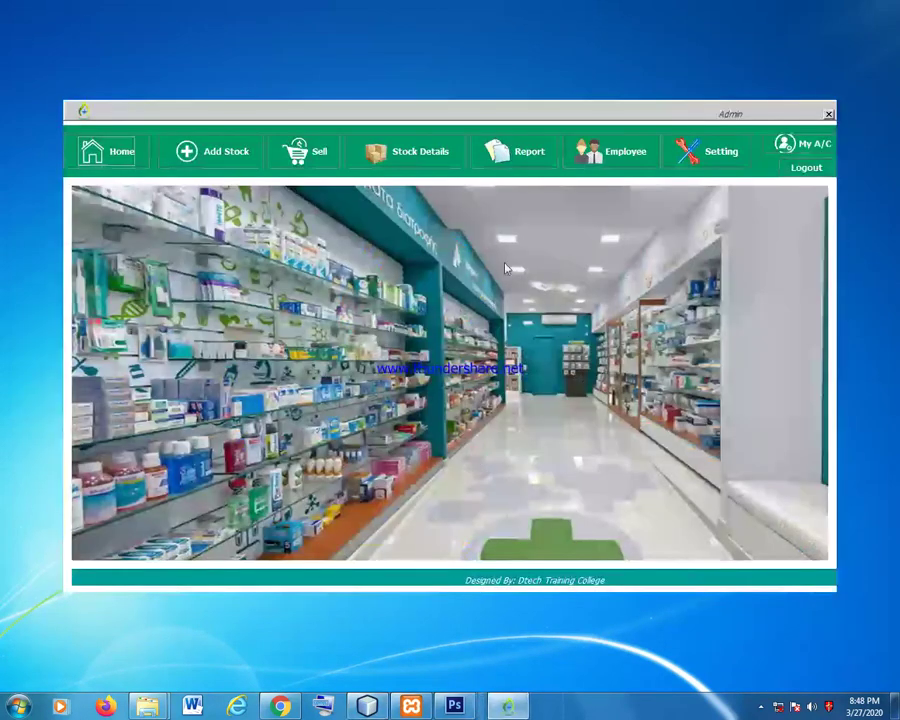
click(716, 158)
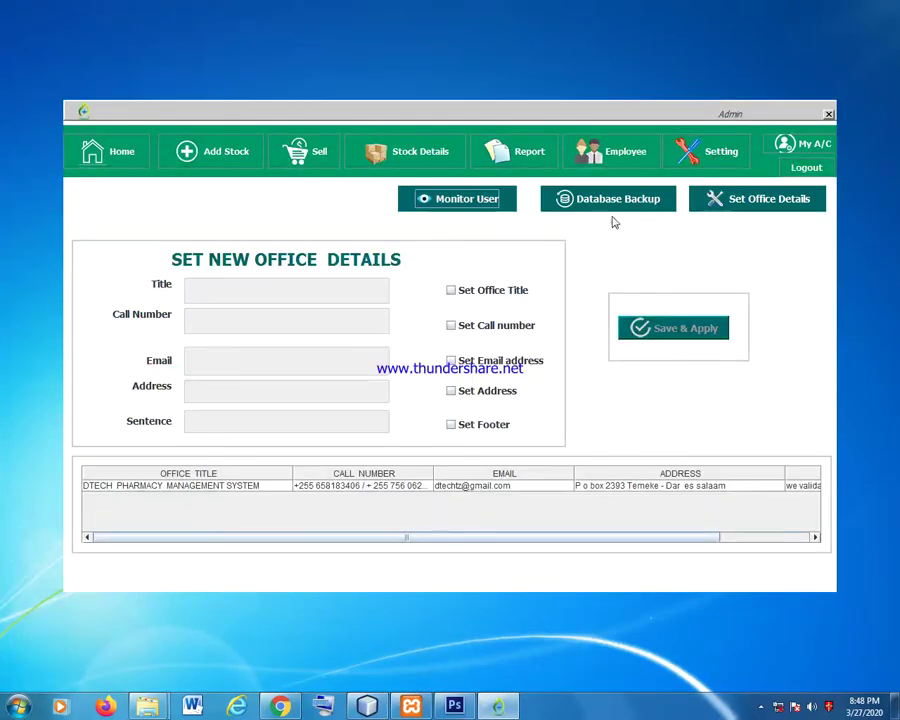
Open the employee login monitoring records and scroll through them.
click(467, 199)
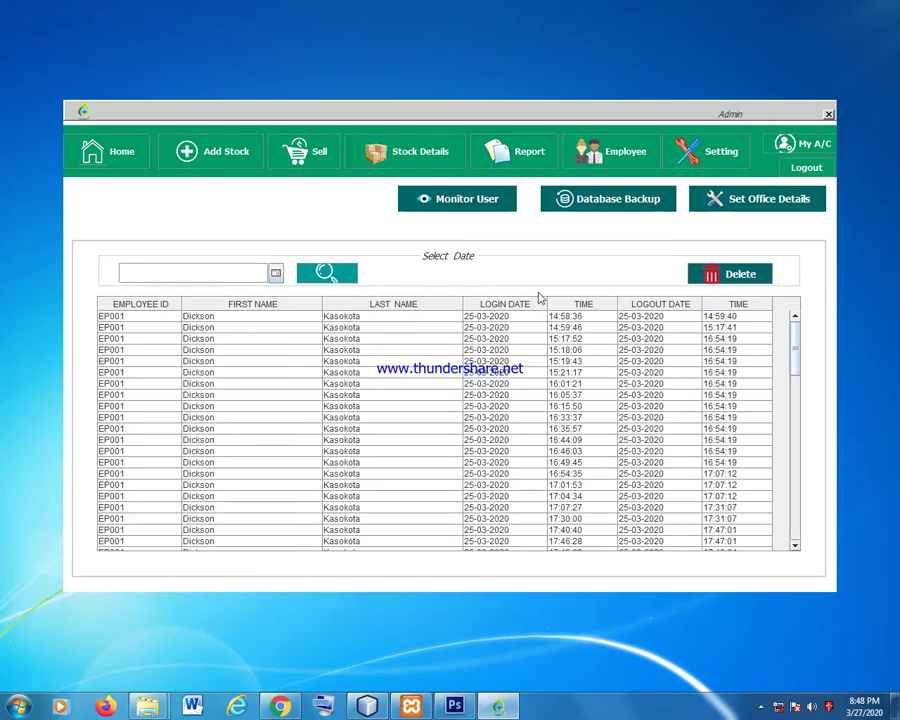
drag(794, 342, 807, 454)
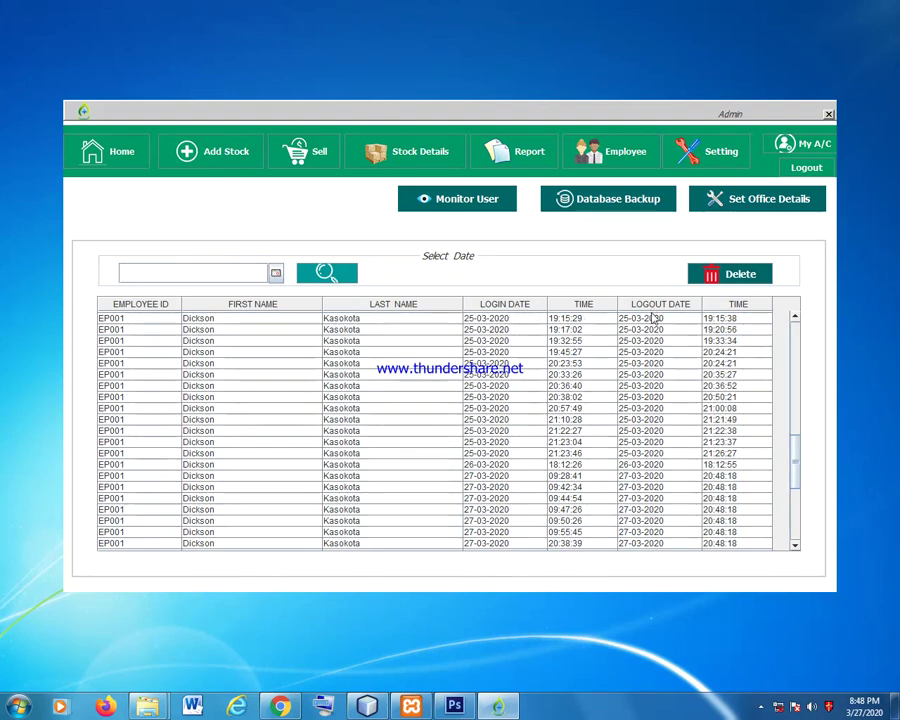
mouse_move(798, 450)
mouse_down()
mouse_move(800, 530)
mouse_move(797, 470)
mouse_up()
scroll(797, 472, down, 2)
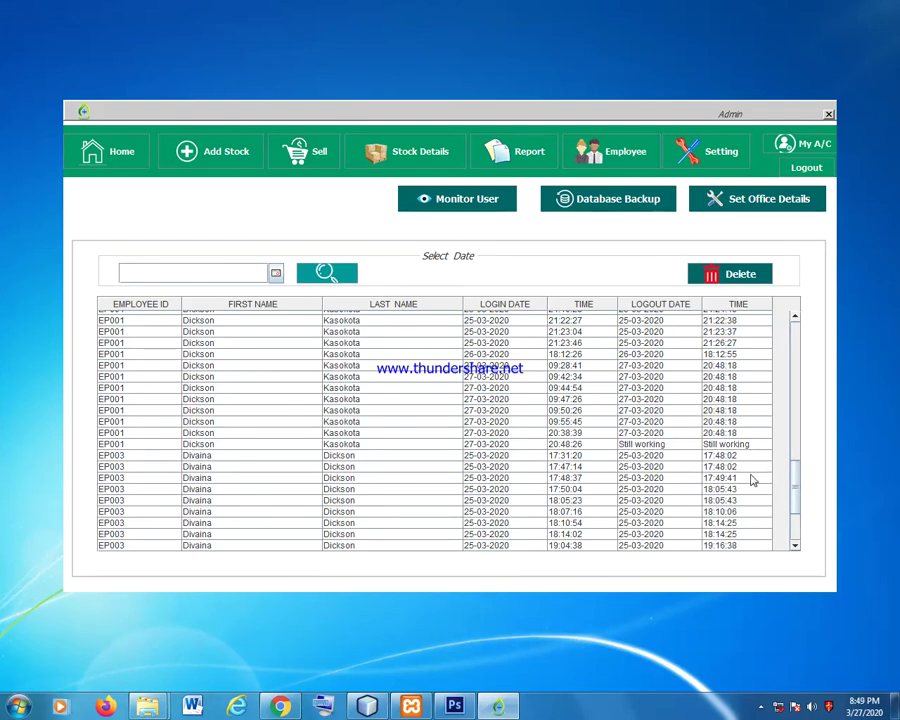
drag(793, 472, 798, 508)
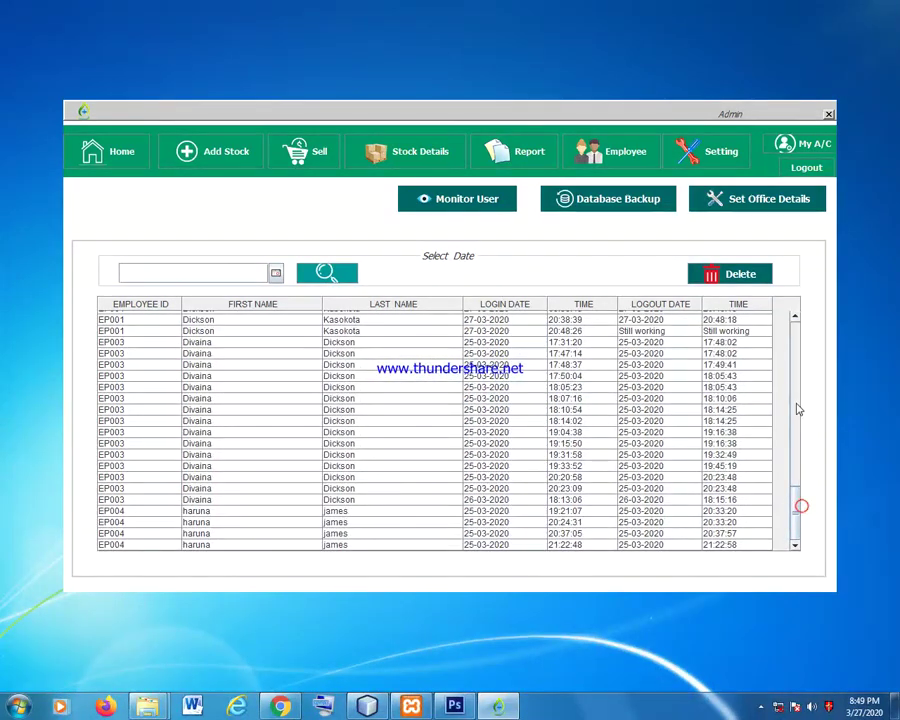
Filter the login records to 25-03-2020 and delete them all.
click(275, 274)
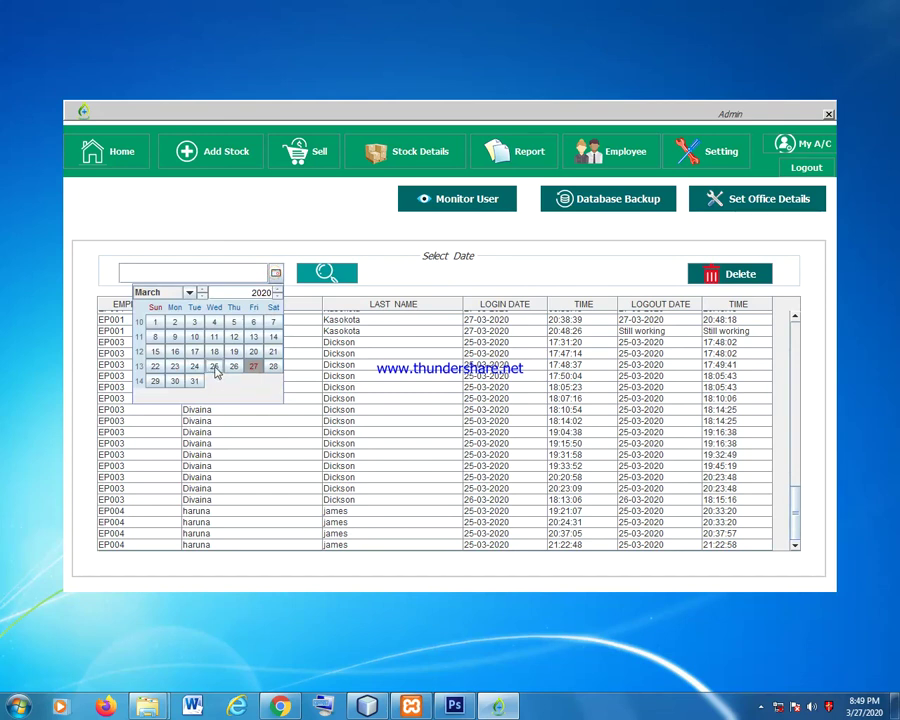
click(212, 367)
click(322, 279)
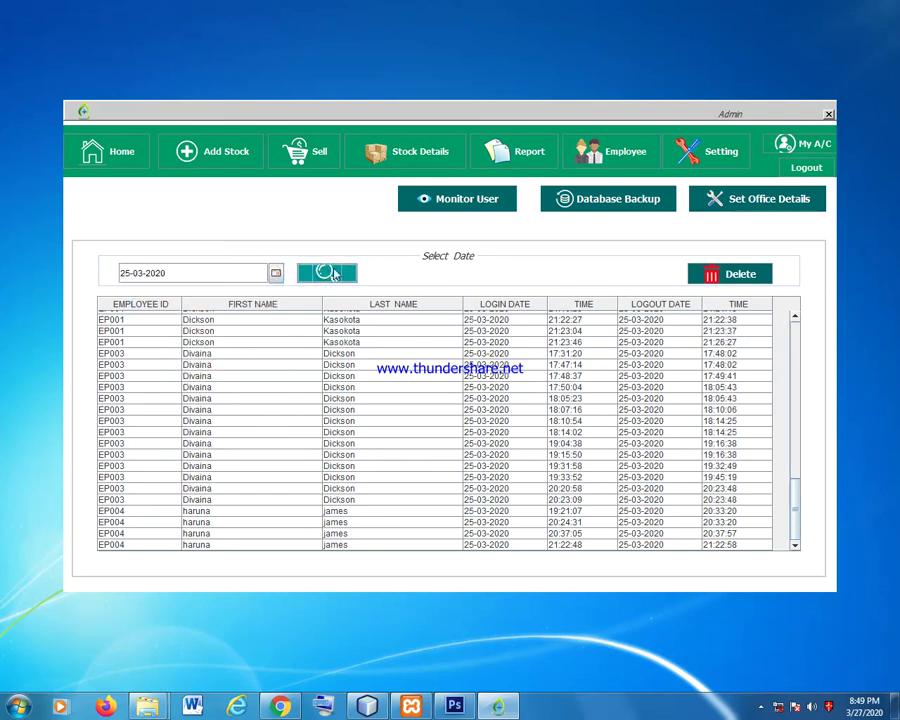
click(725, 274)
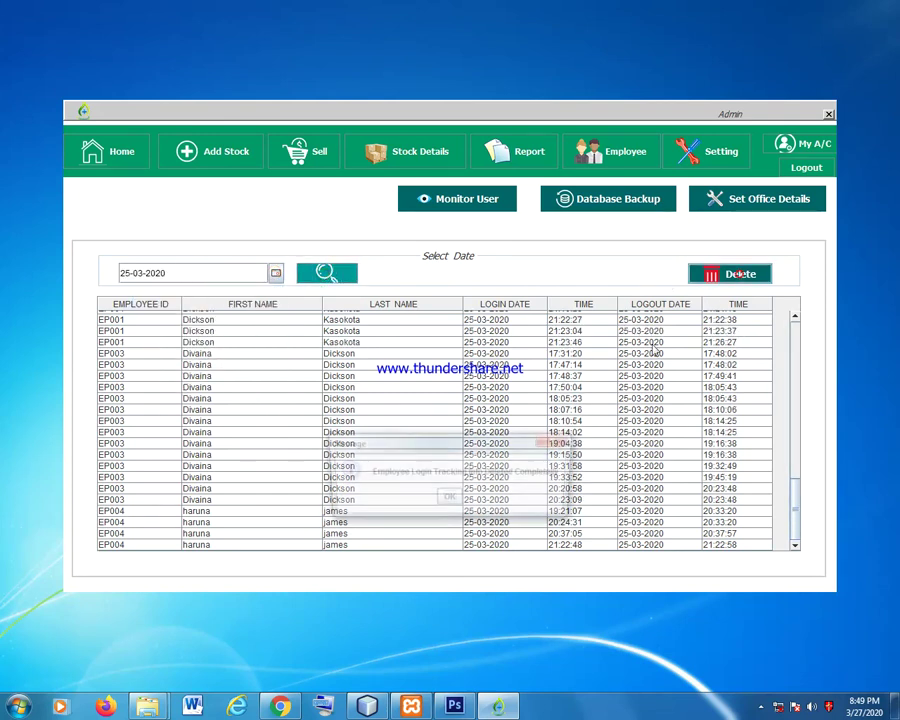
click(449, 500)
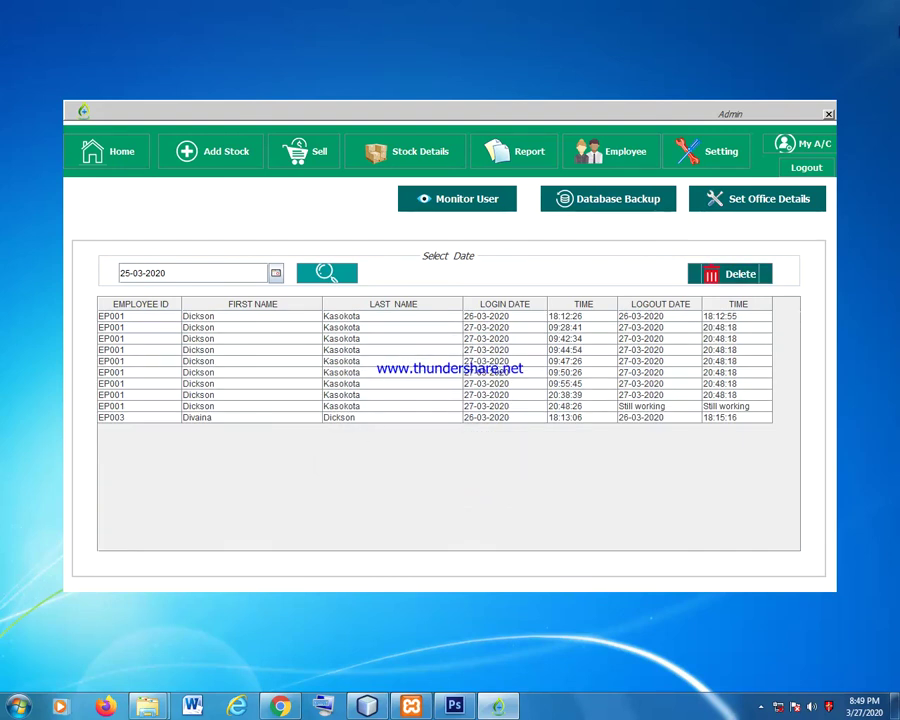
click(636, 201)
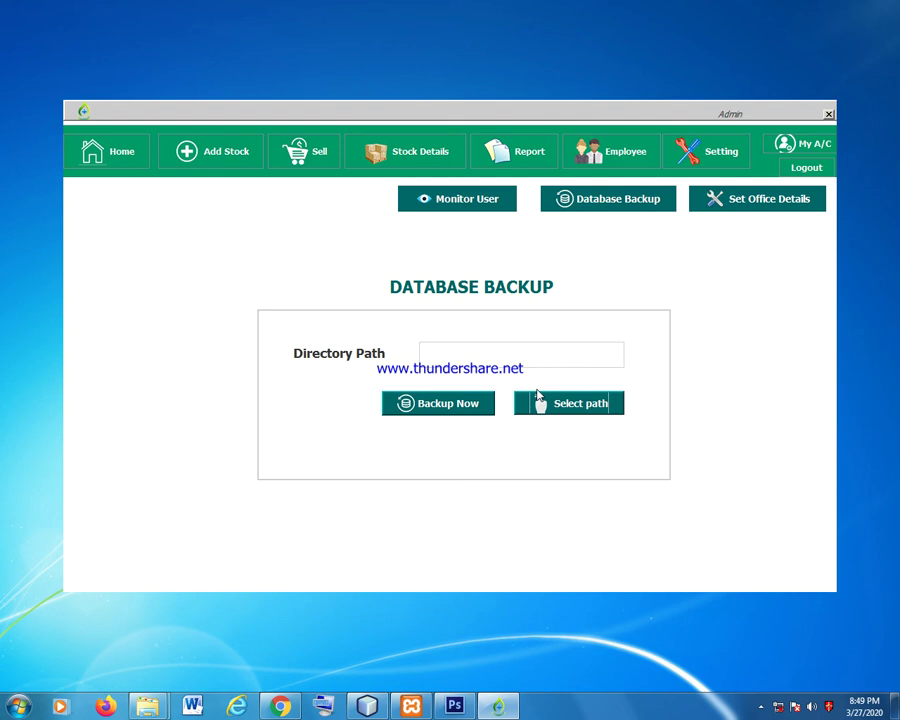
Back up the database to demo_2020-03-27.sql in the Desktop folder.
click(538, 400)
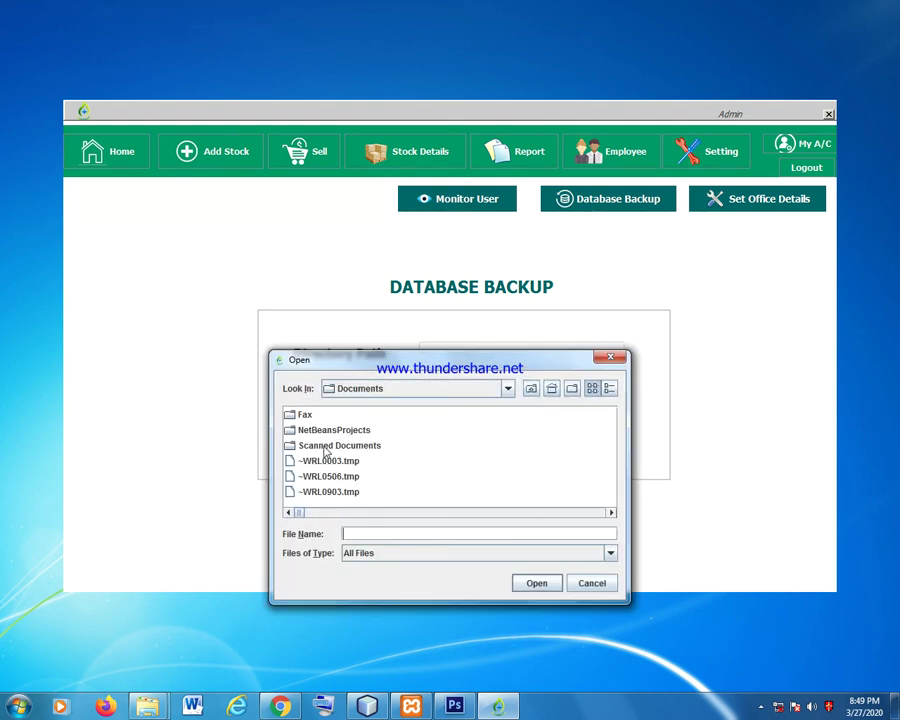
click(398, 388)
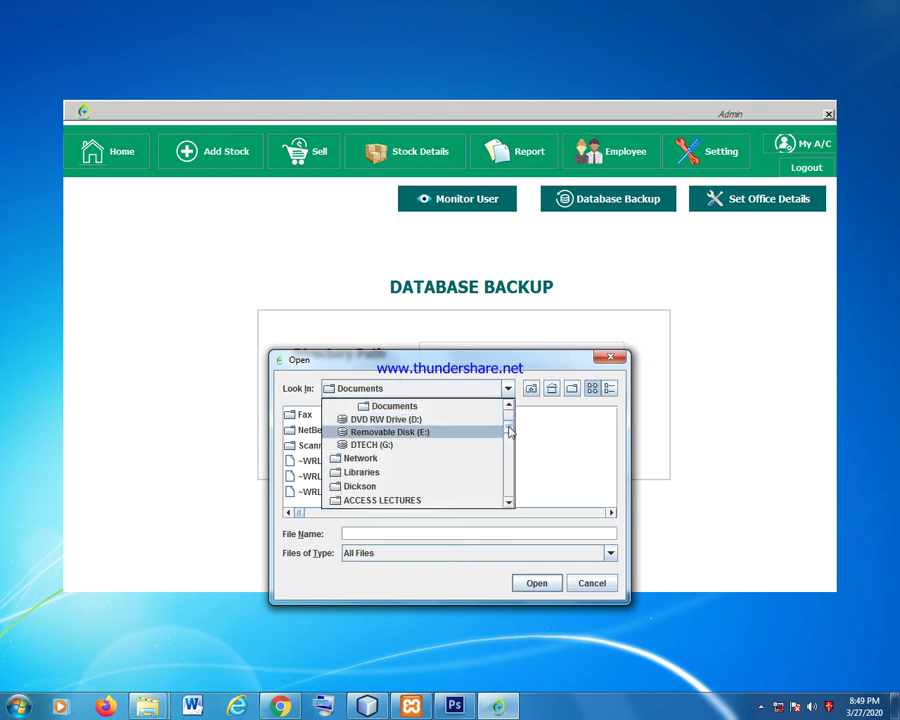
drag(508, 426, 508, 415)
click(375, 422)
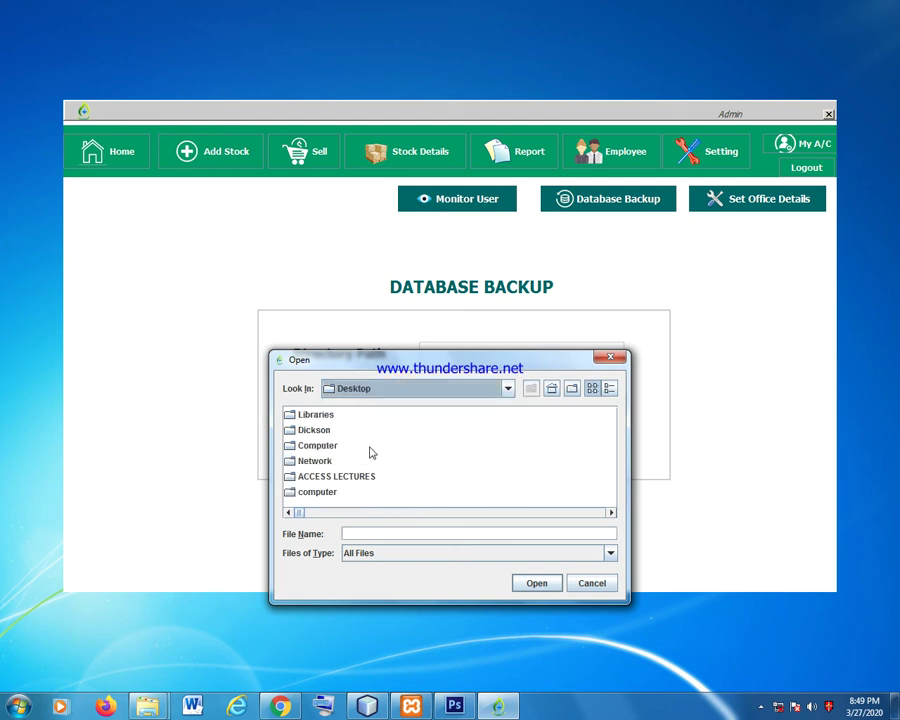
click(375, 534)
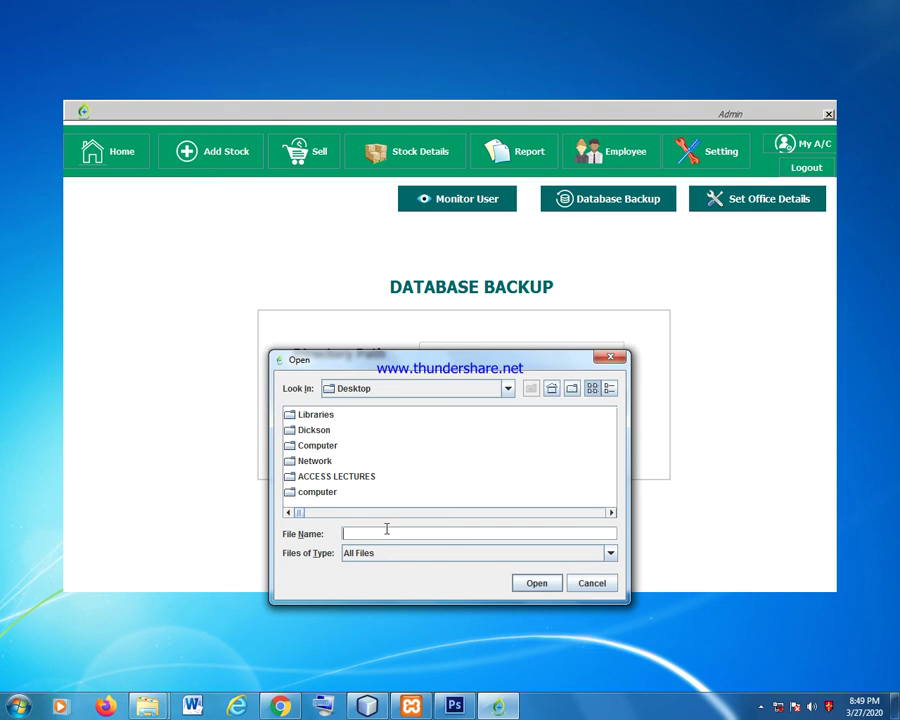
text(demo)
click(530, 584)
click(451, 404)
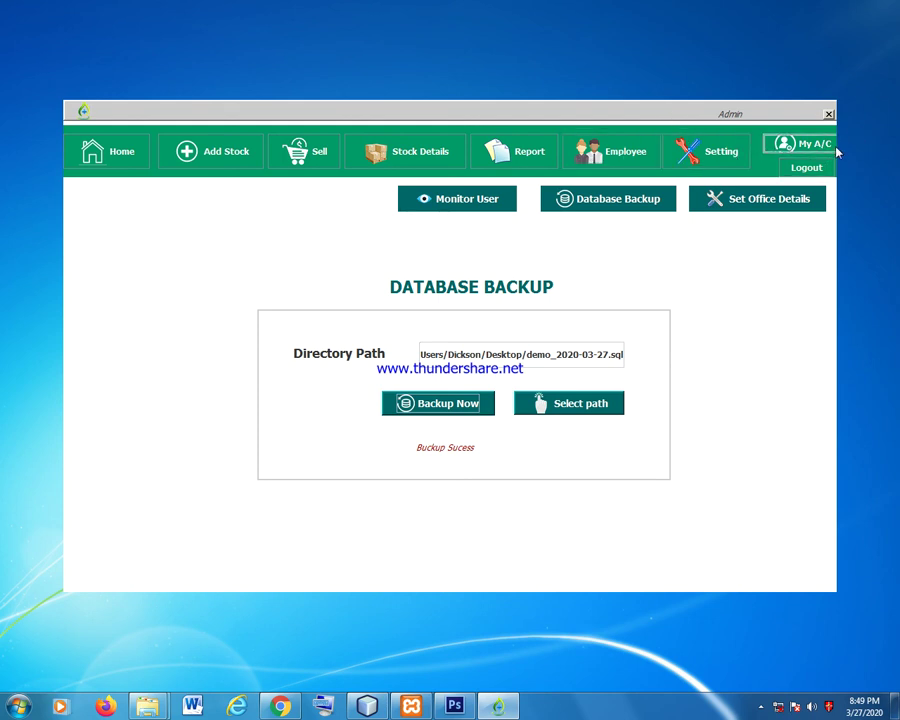
Open the My A/C Change Password form, close it unchanged, then log out from Home.
click(805, 146)
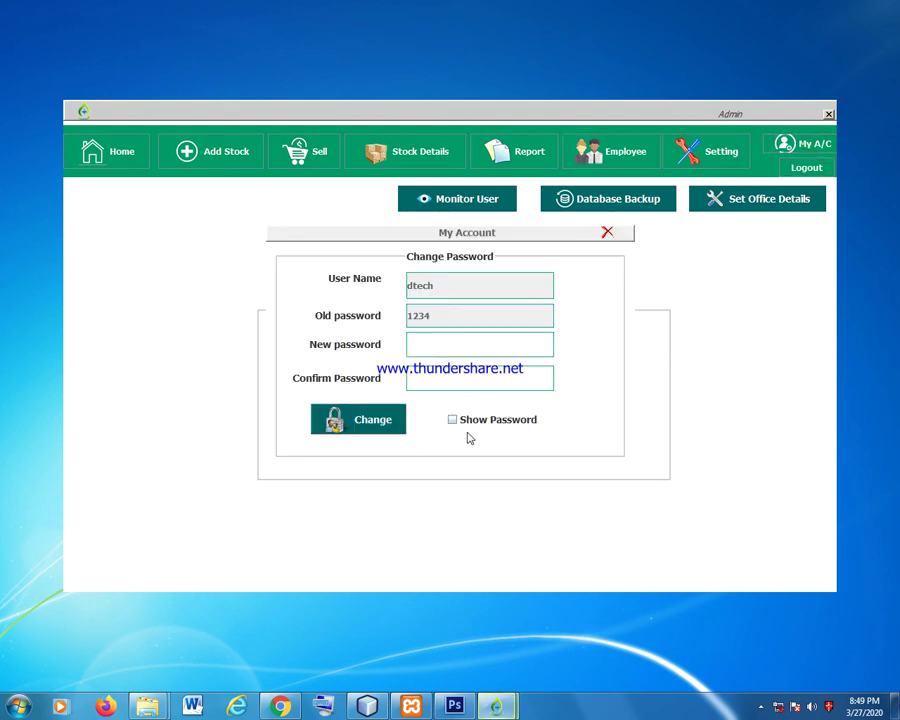
click(427, 345)
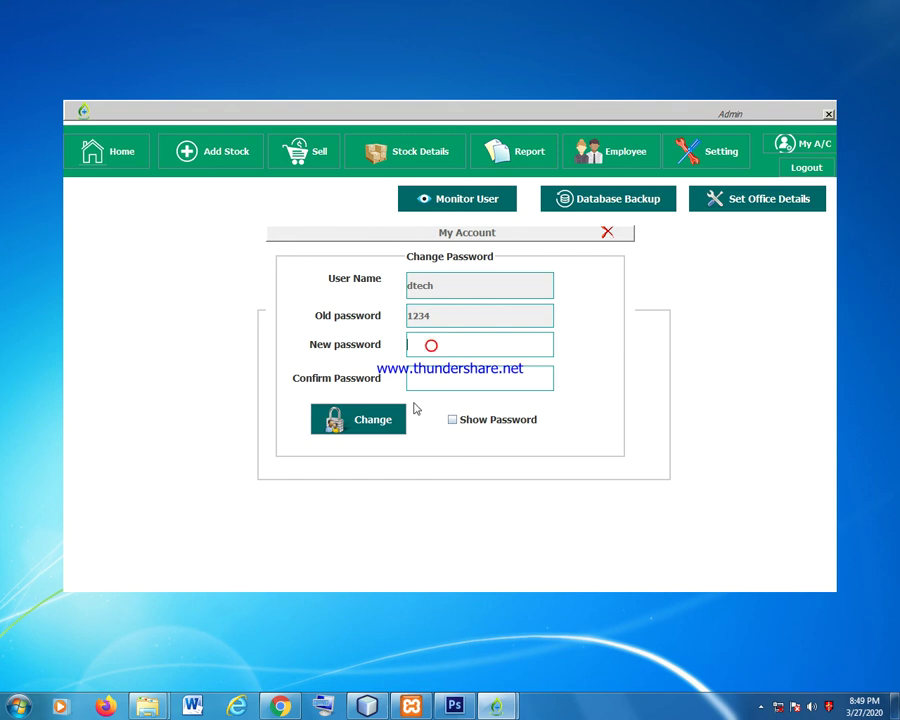
click(606, 234)
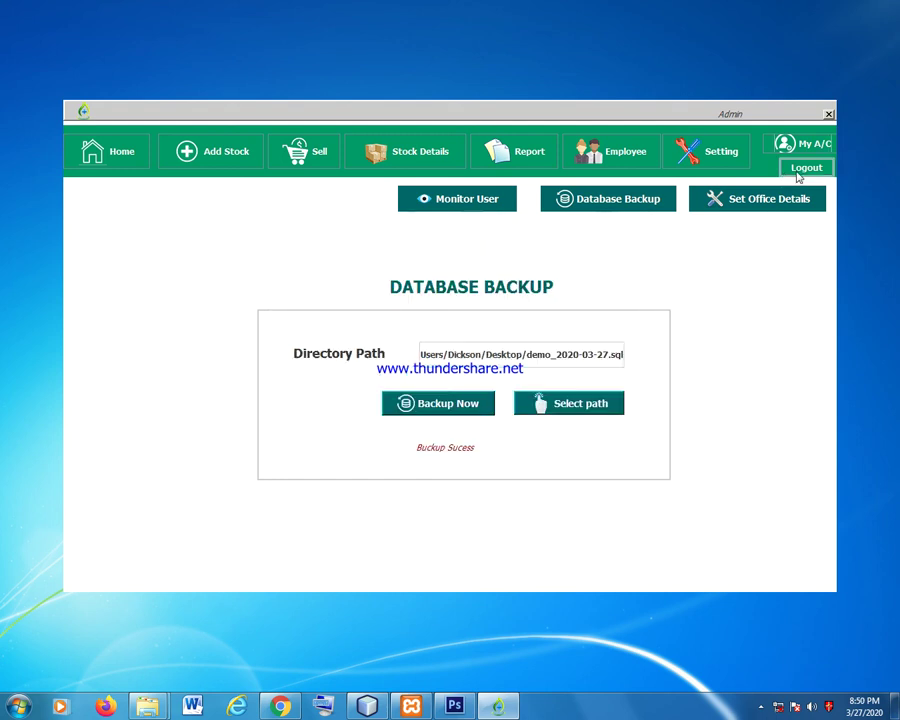
click(132, 155)
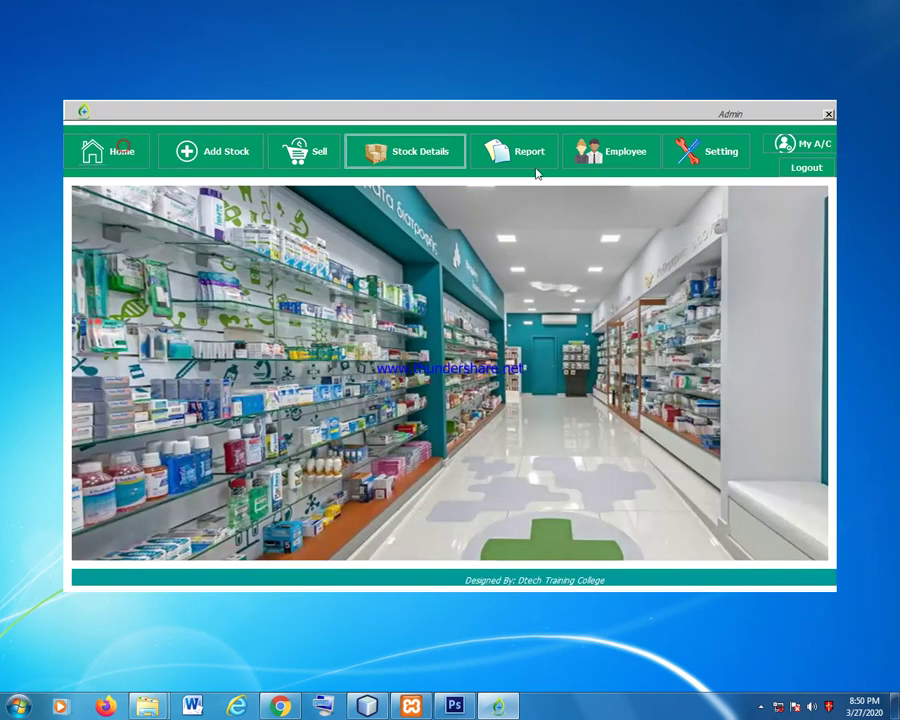
click(810, 170)
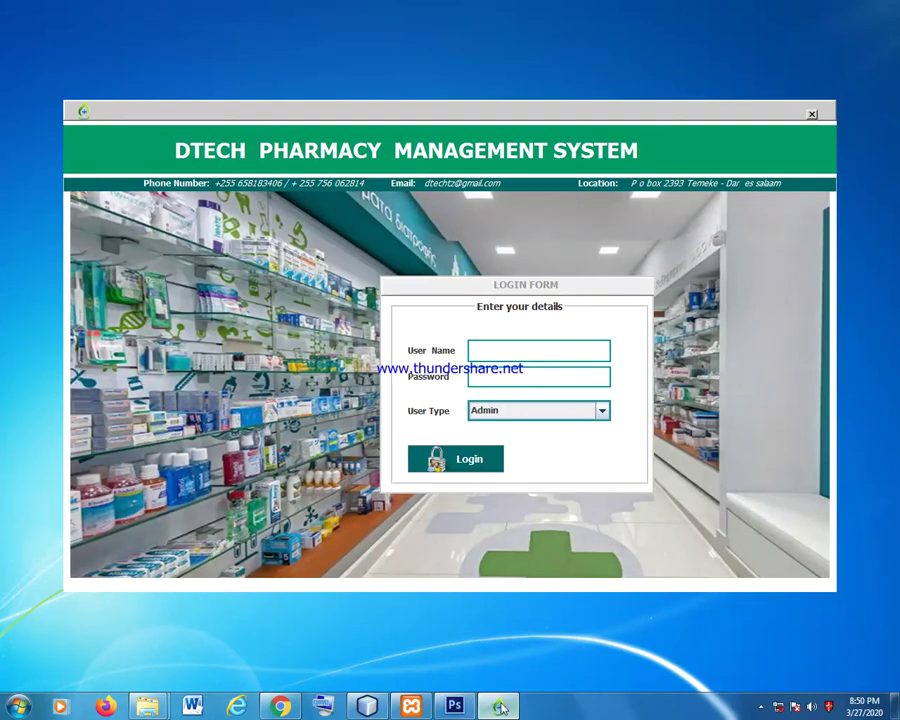
Reveal the hidden Windows system-tray icons while the pharmacy login form stays open.
mouse_move(498, 705)
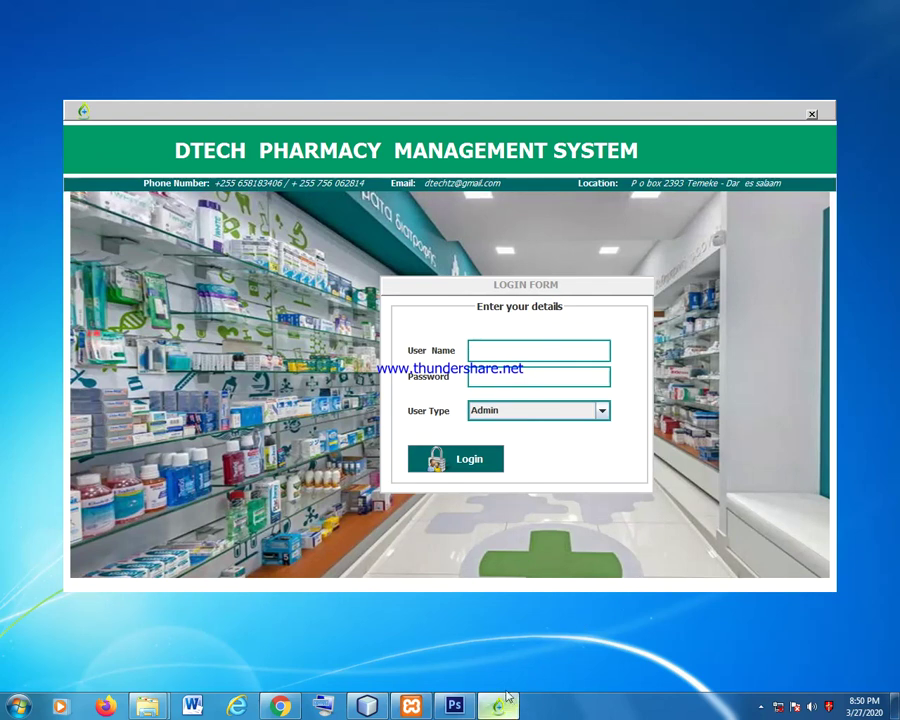
click(761, 707)
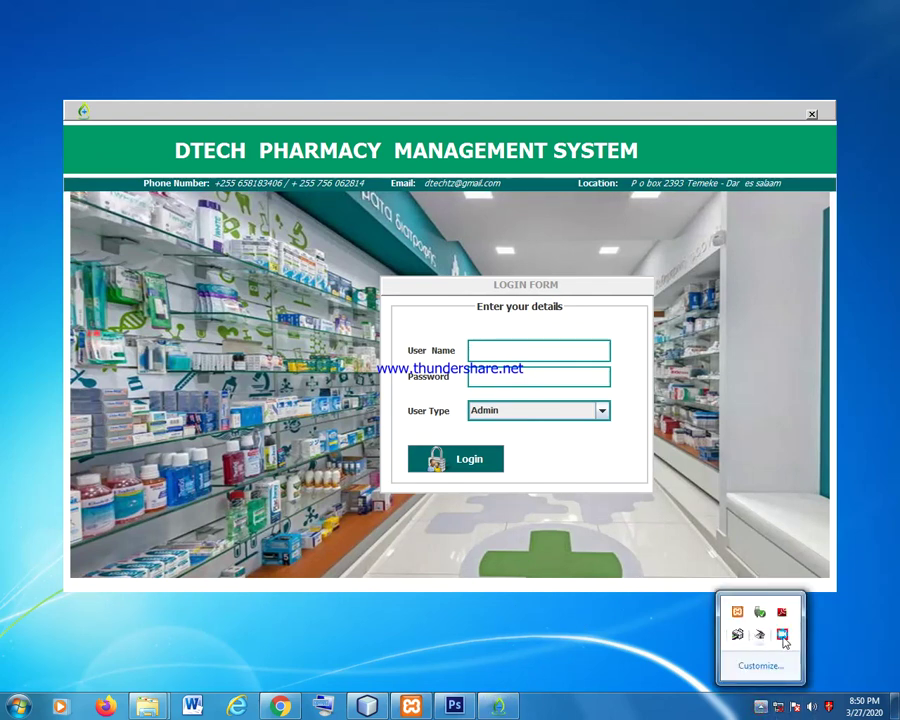